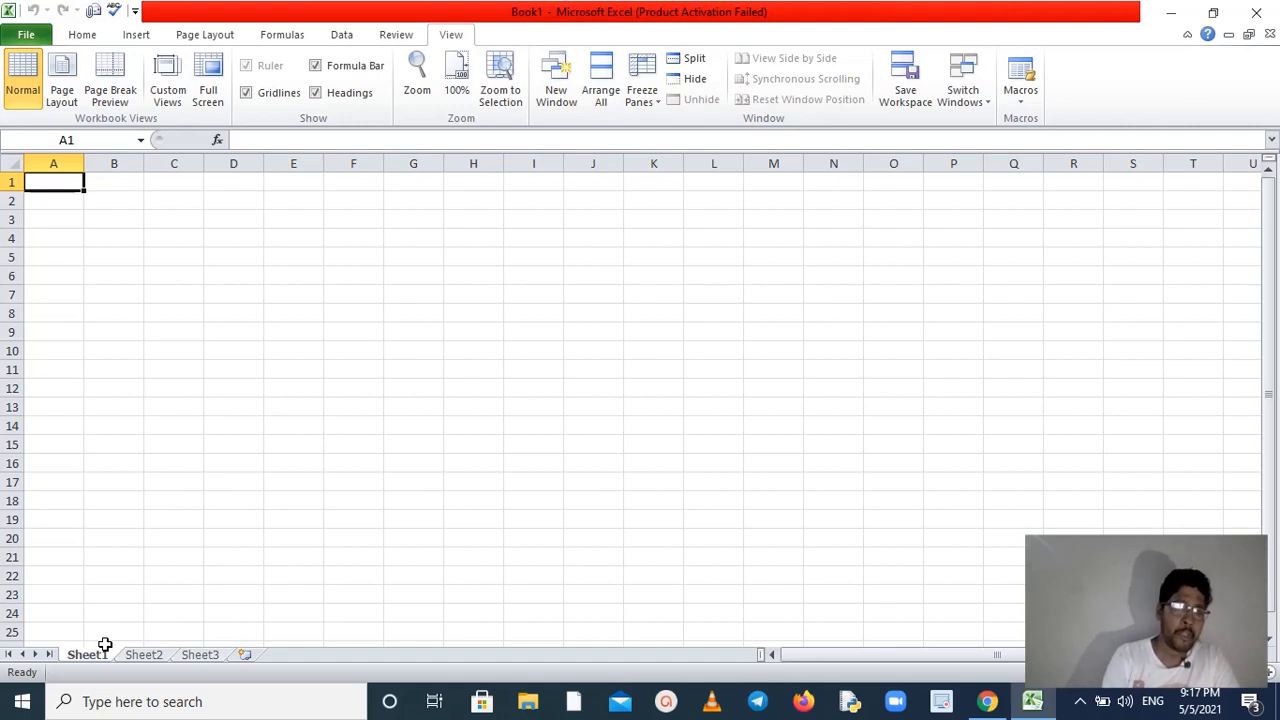
Browse Sheet2 and Sheet3, and add three new worksheets after Sheet3
left_click(140, 660)
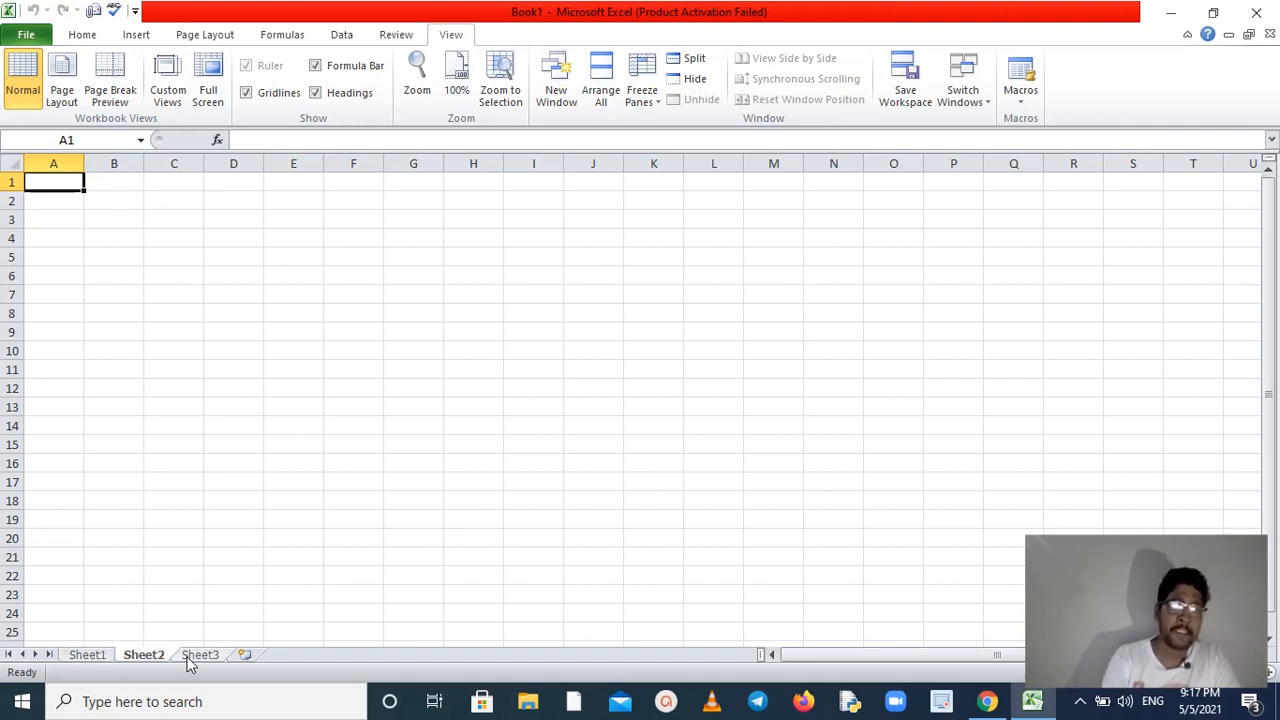
left_click(195, 657)
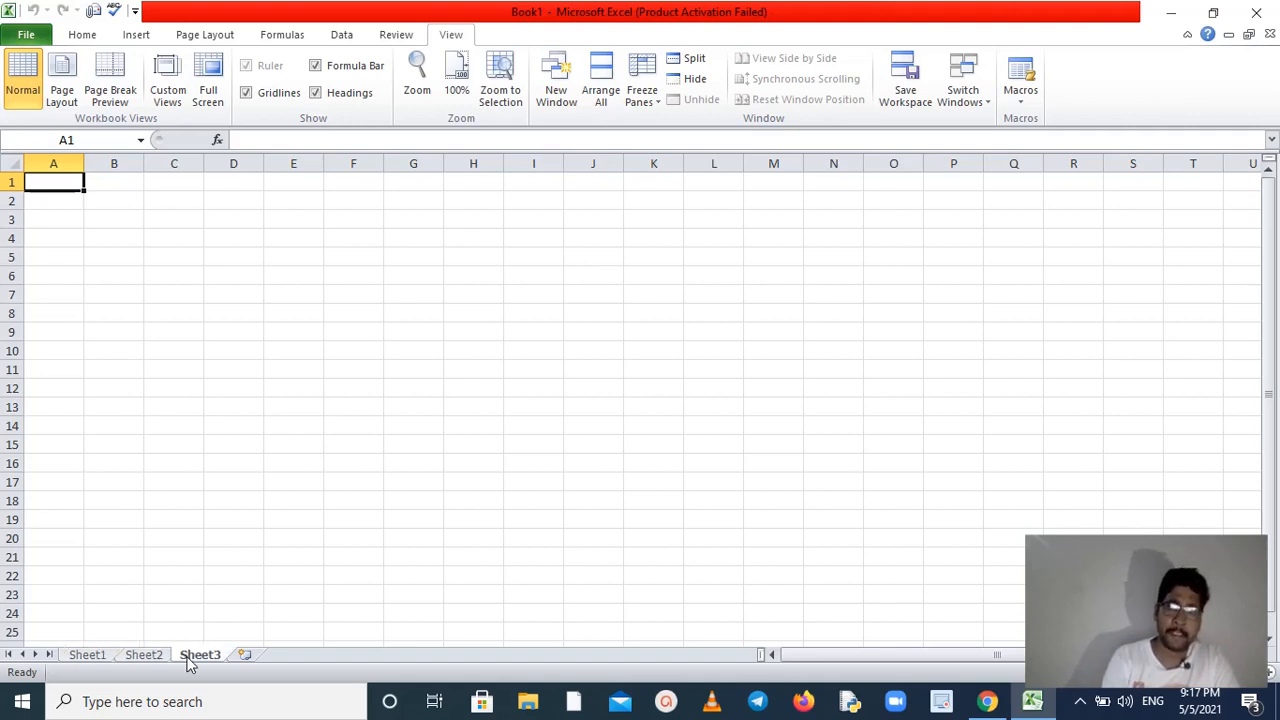
left_click(244, 655)
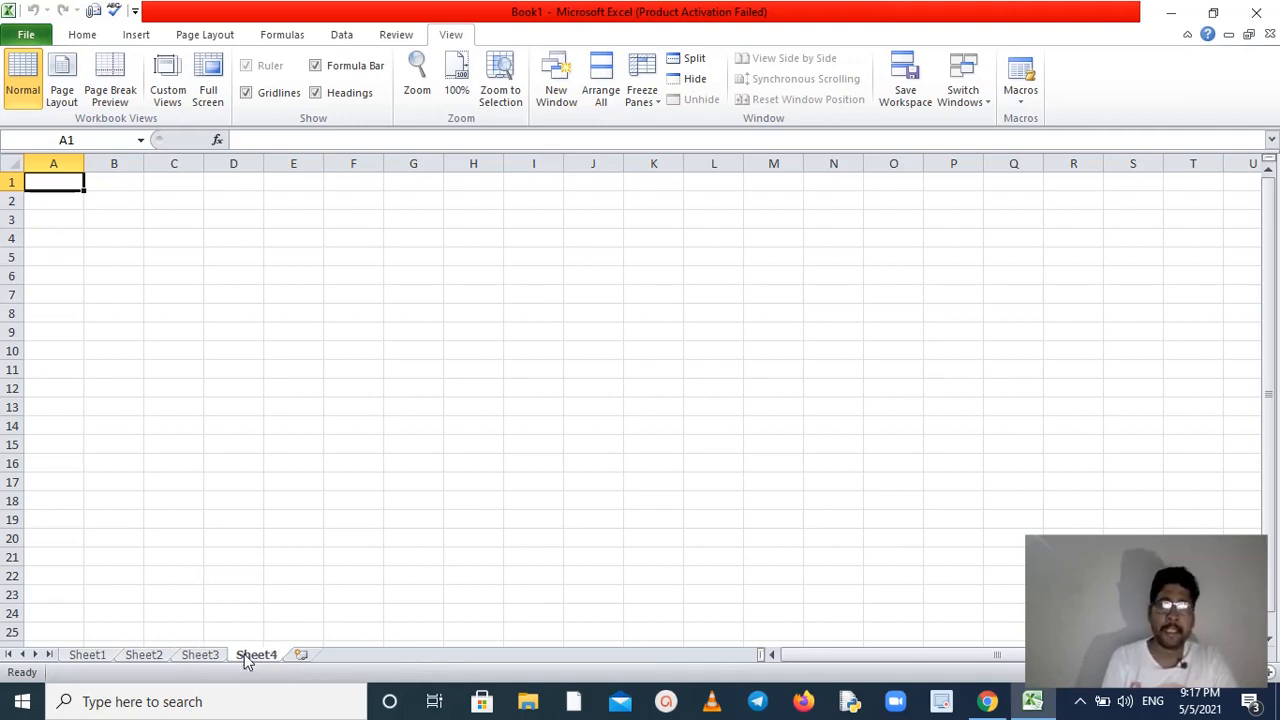
left_click(300, 655)
left_click(355, 655)
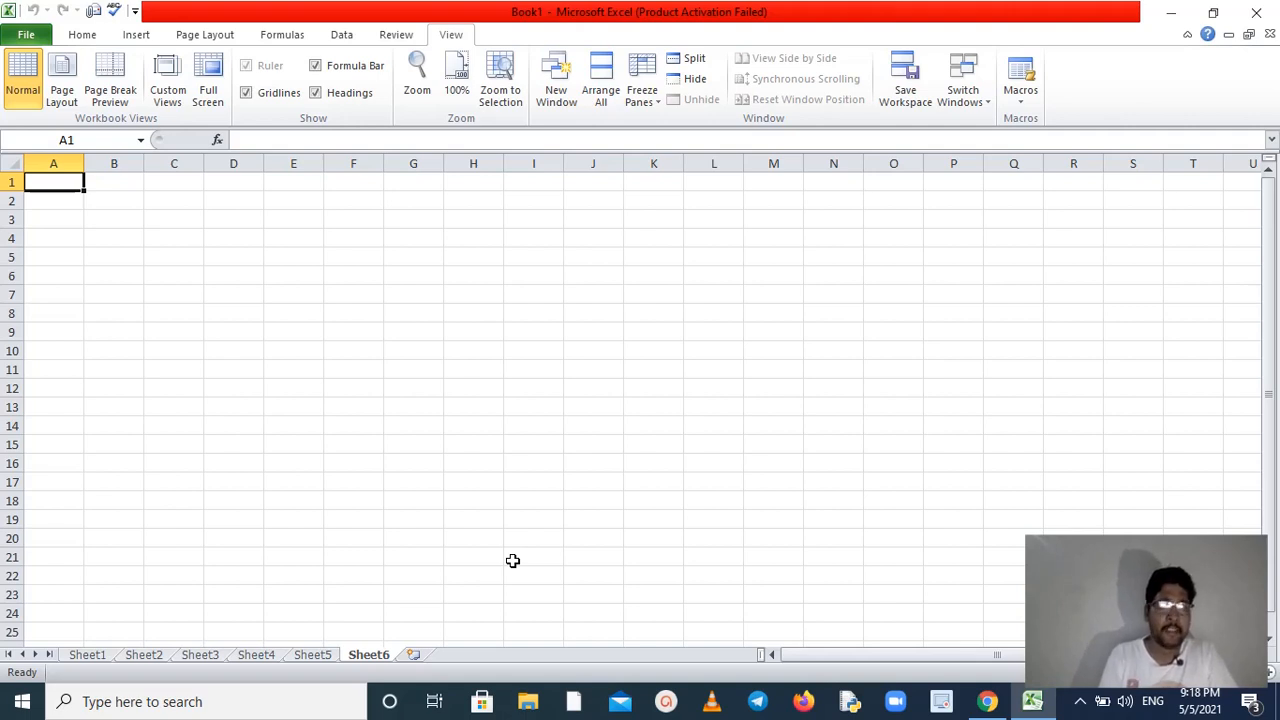
Insert a new blank worksheet directly before Sheet2, choosing the Worksheet type
left_click(110, 654)
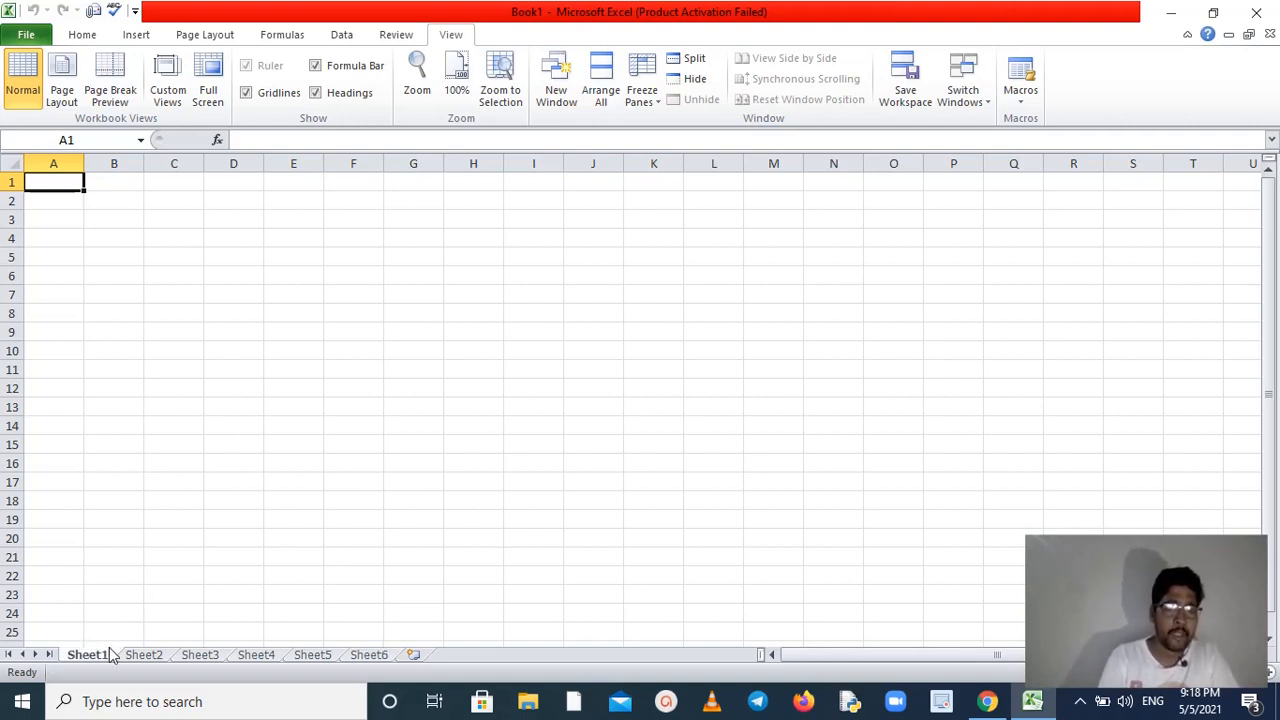
left_click(152, 655)
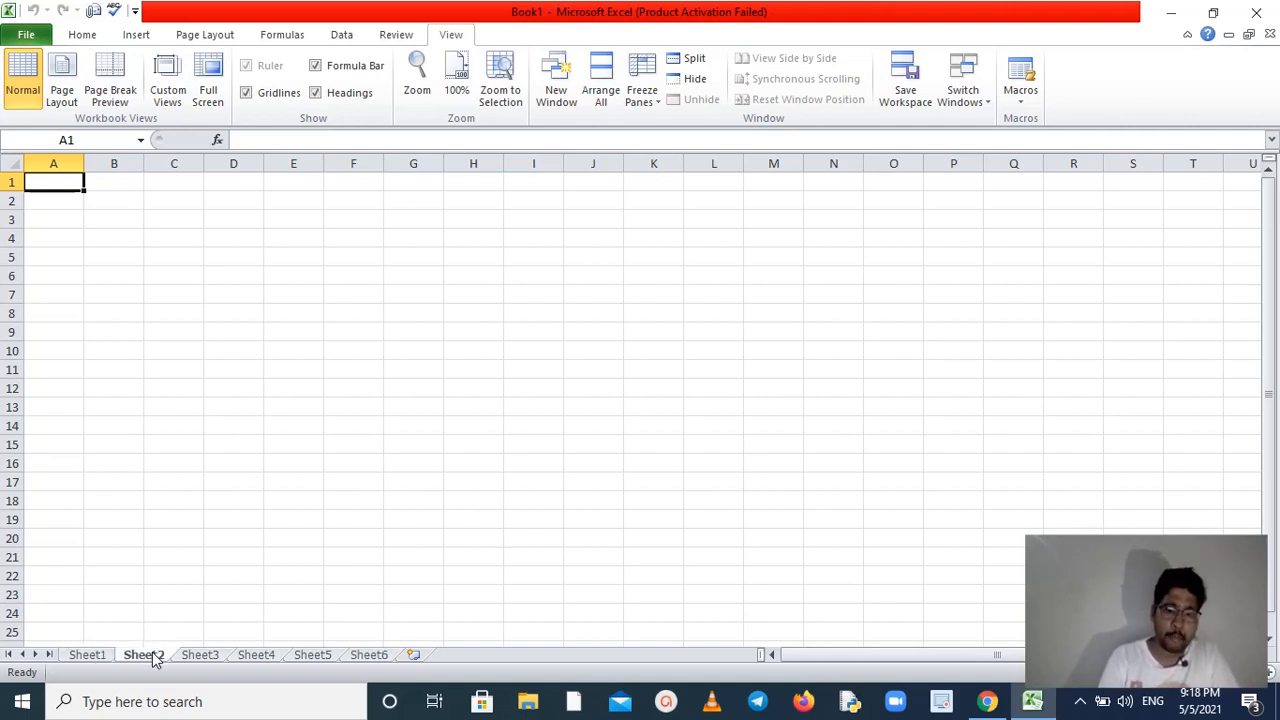
right_click(153, 657)
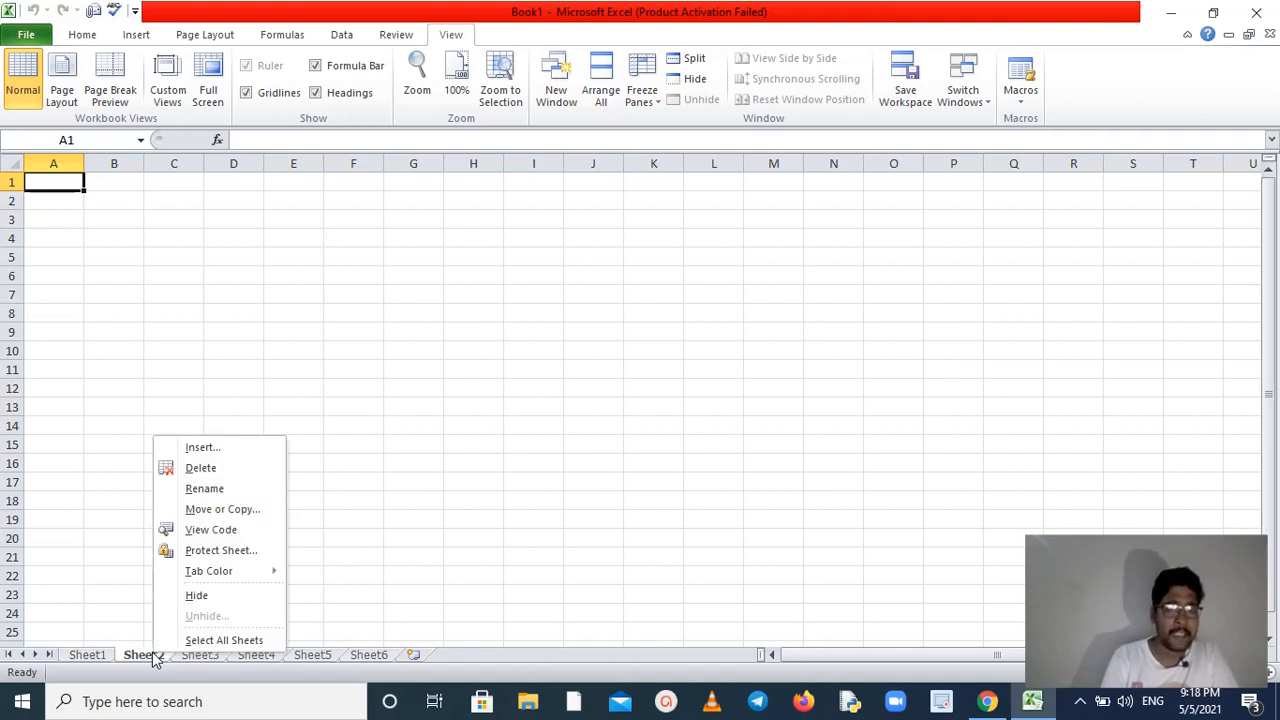
left_click(200, 448)
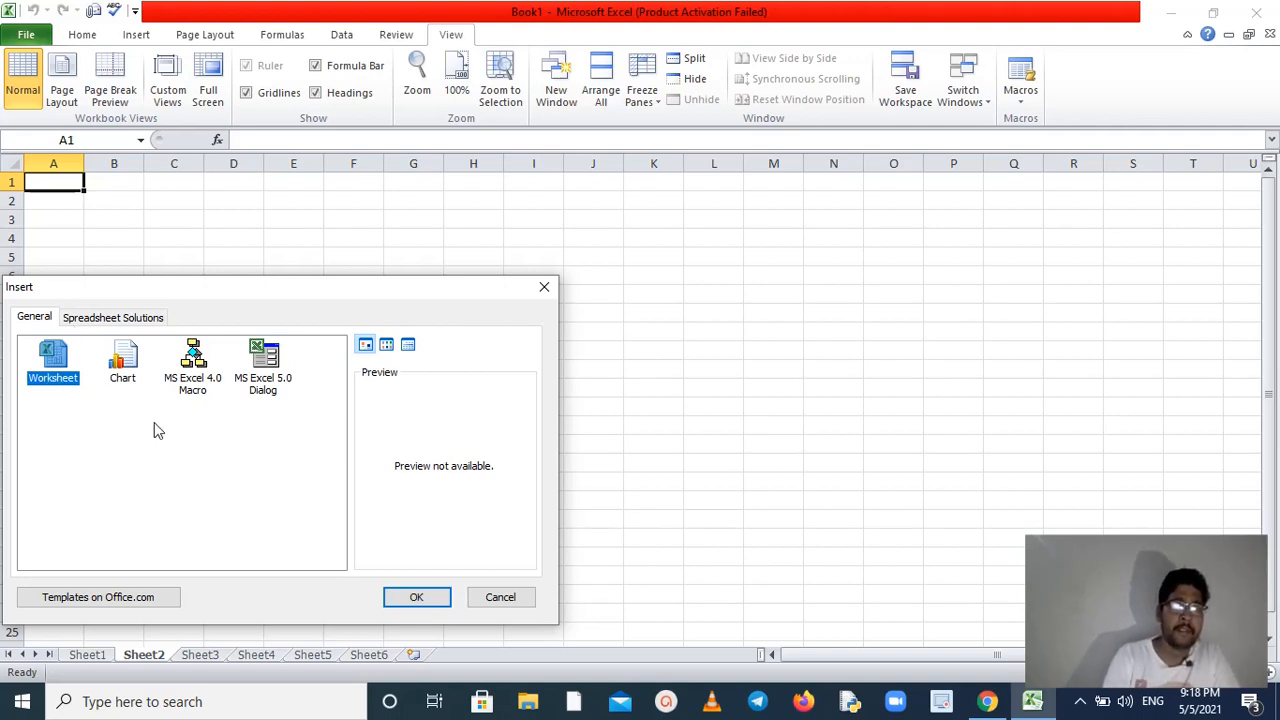
left_click(390, 599)
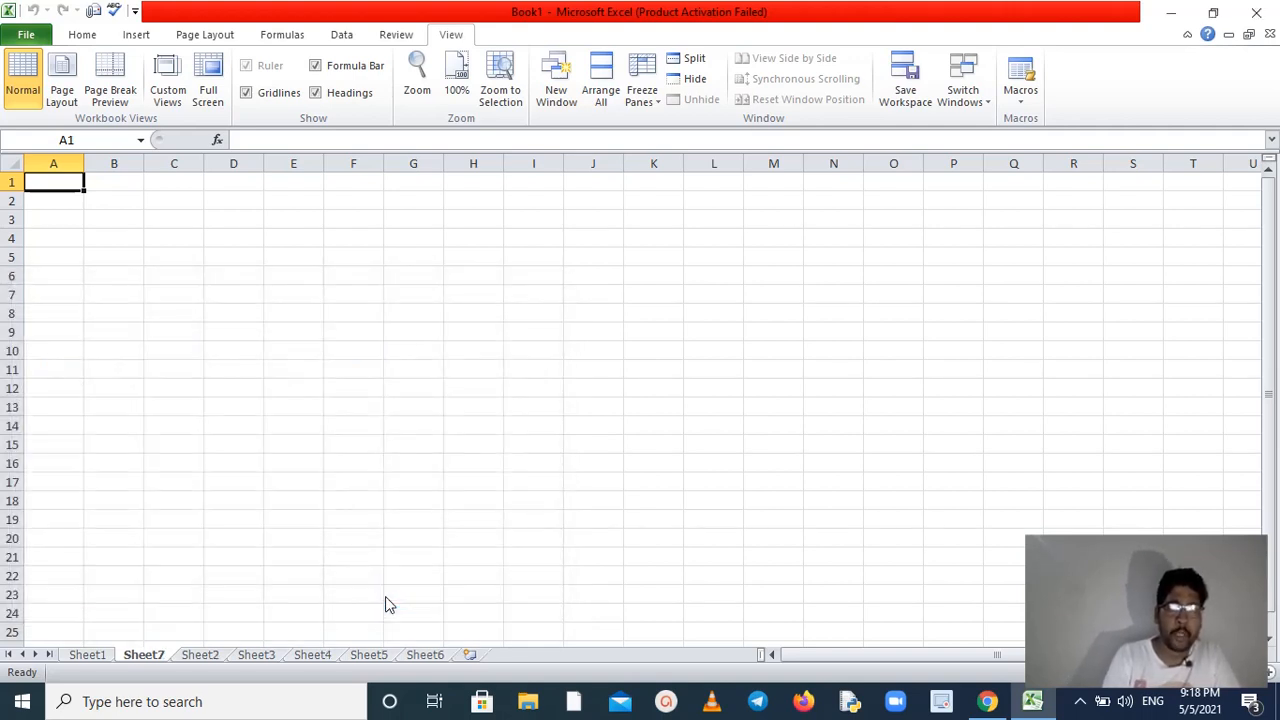
Add two more worksheets at the end of the workbook, after Sheet6
left_click(471, 656)
left_click(521, 656)
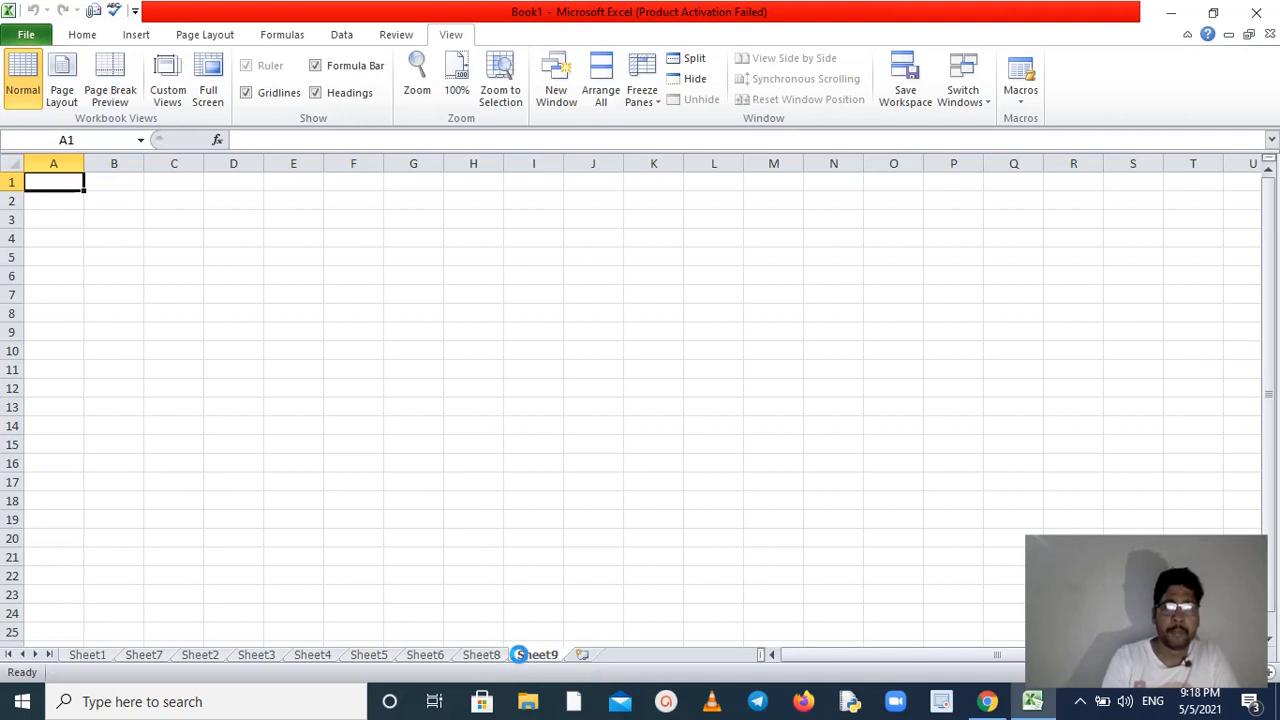
right_click(519, 655)
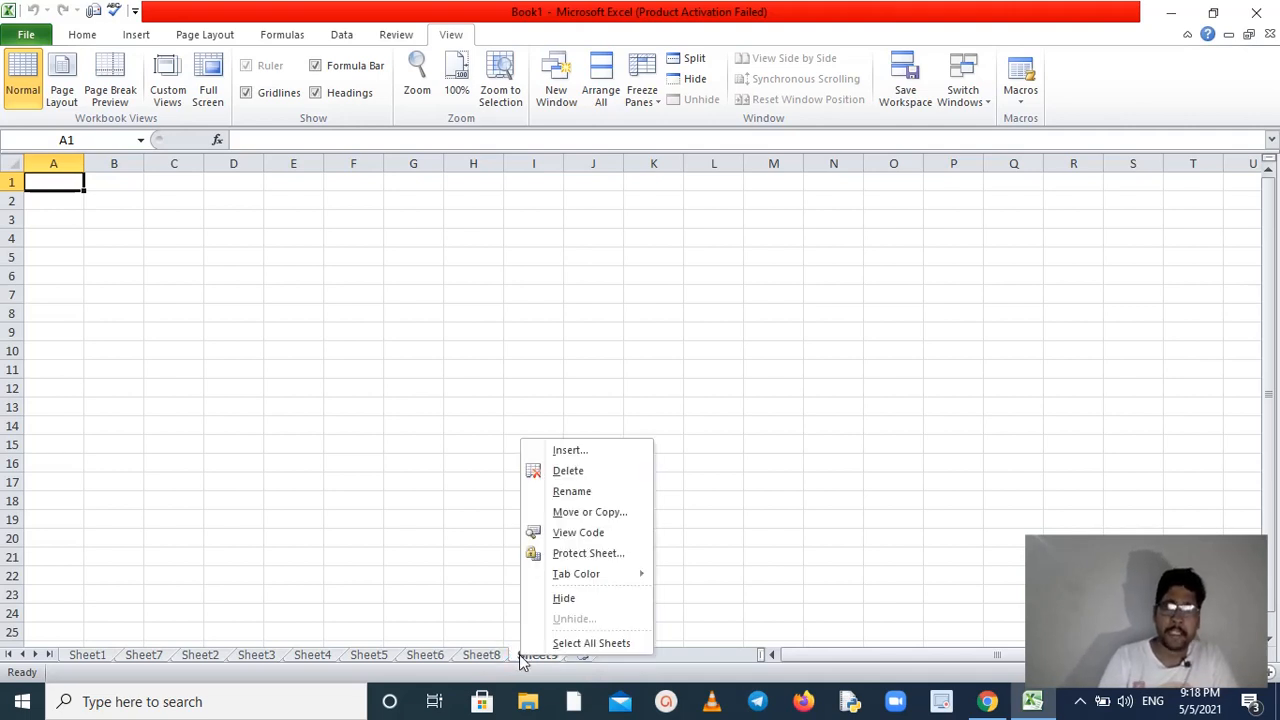
left_click(832, 456)
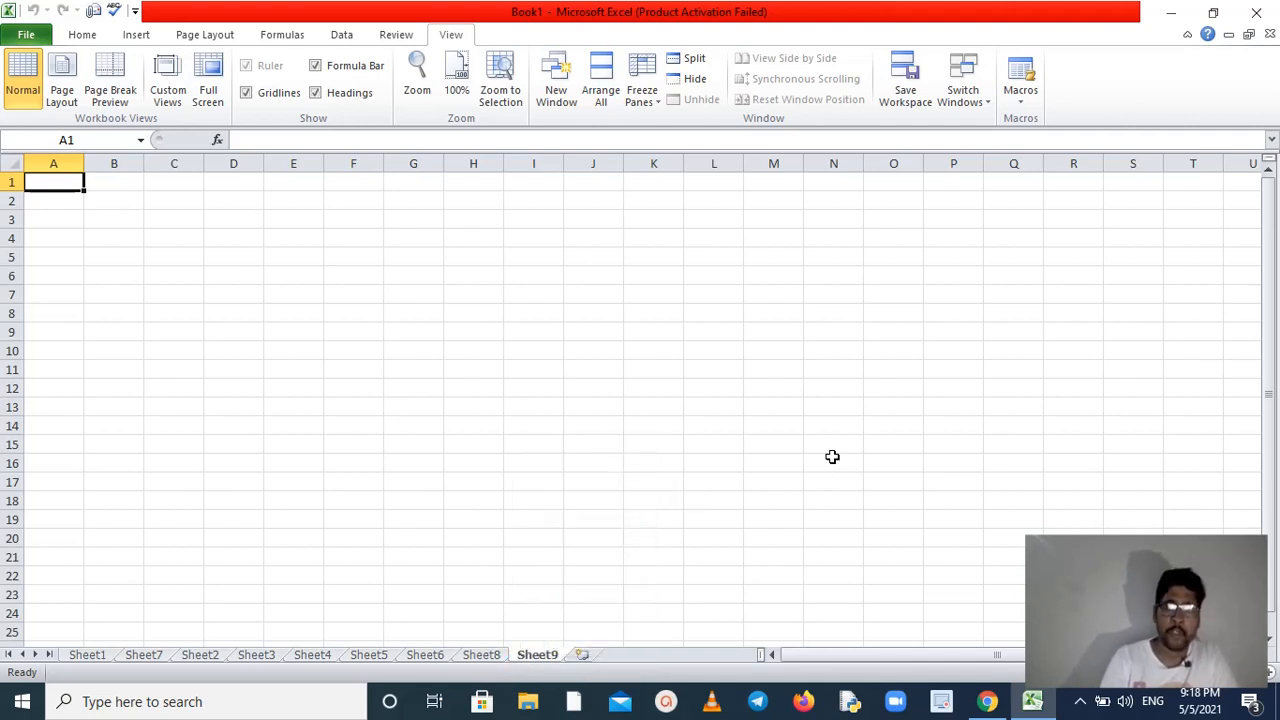
Rename Sheet1 as "The"
left_click(87, 655)
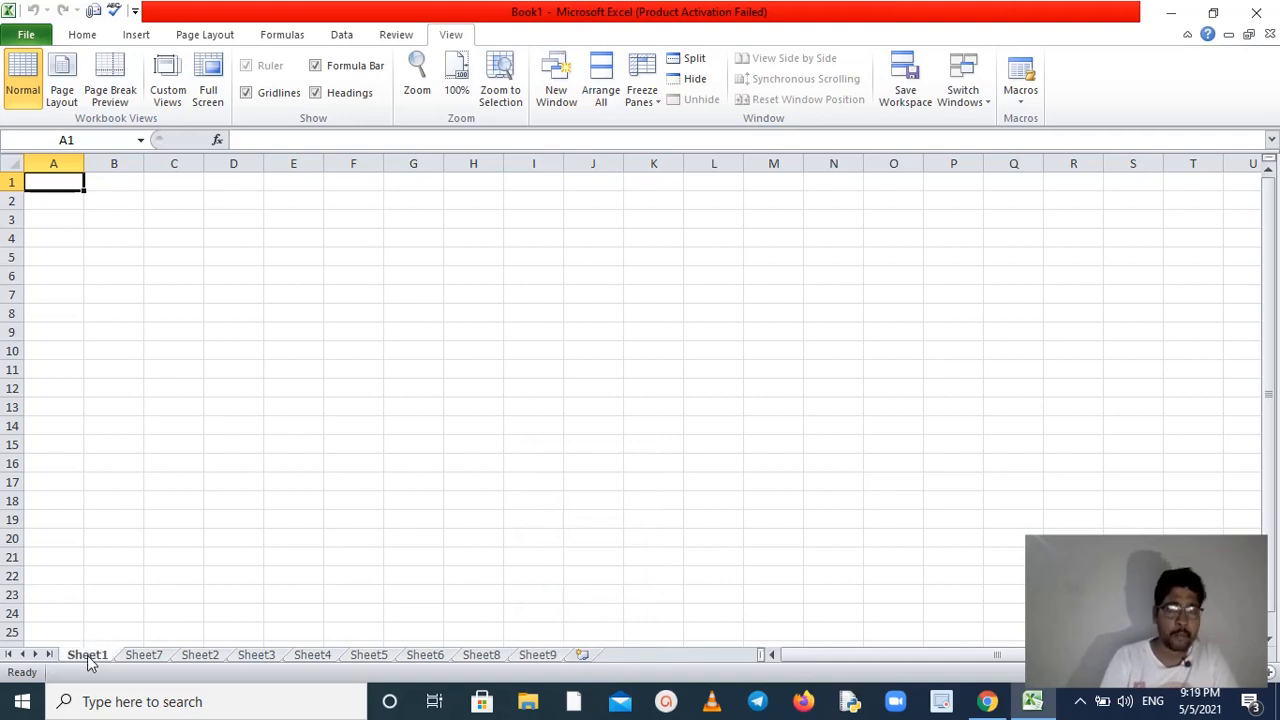
right_click(88, 661)
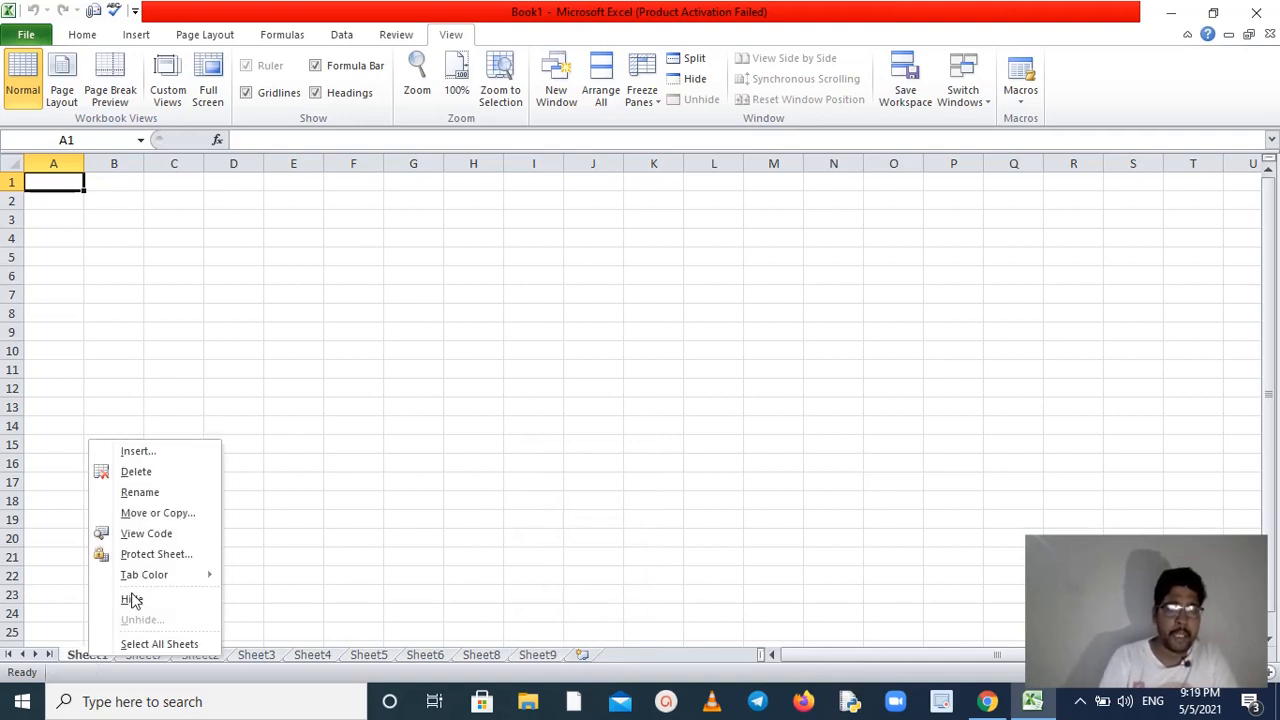
left_click(158, 493)
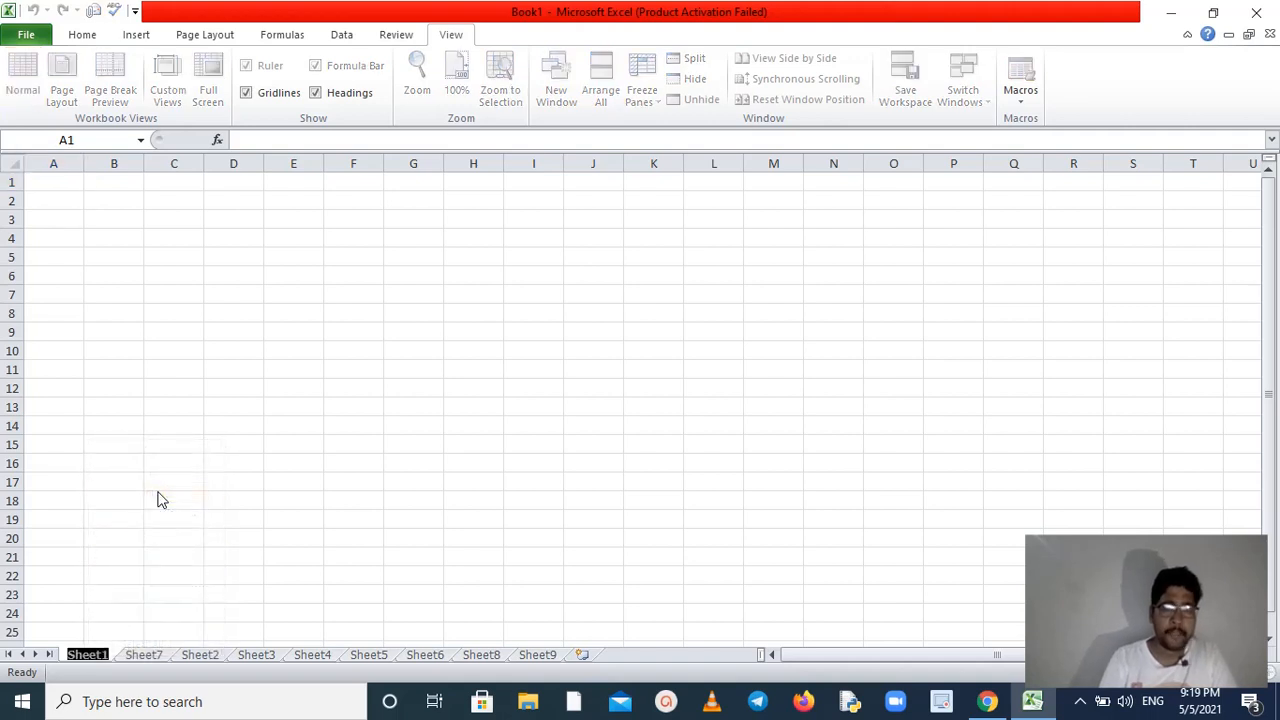
type("The")
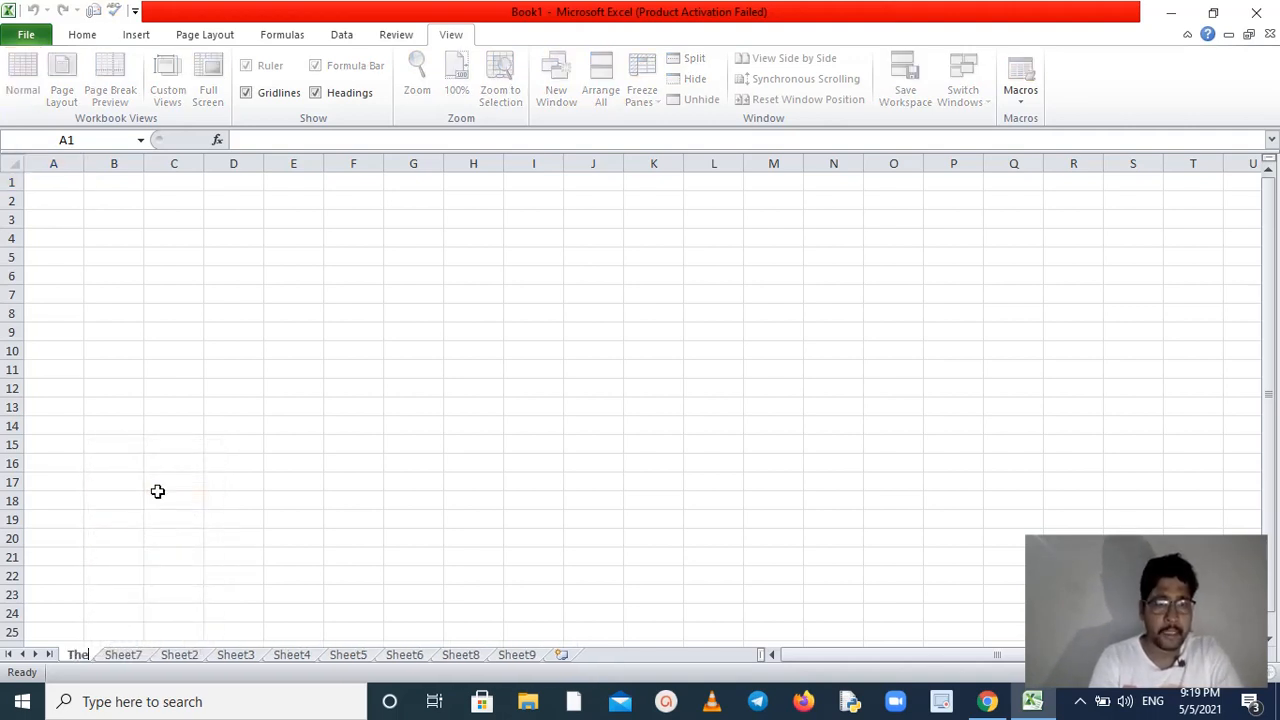
left_click(446, 496)
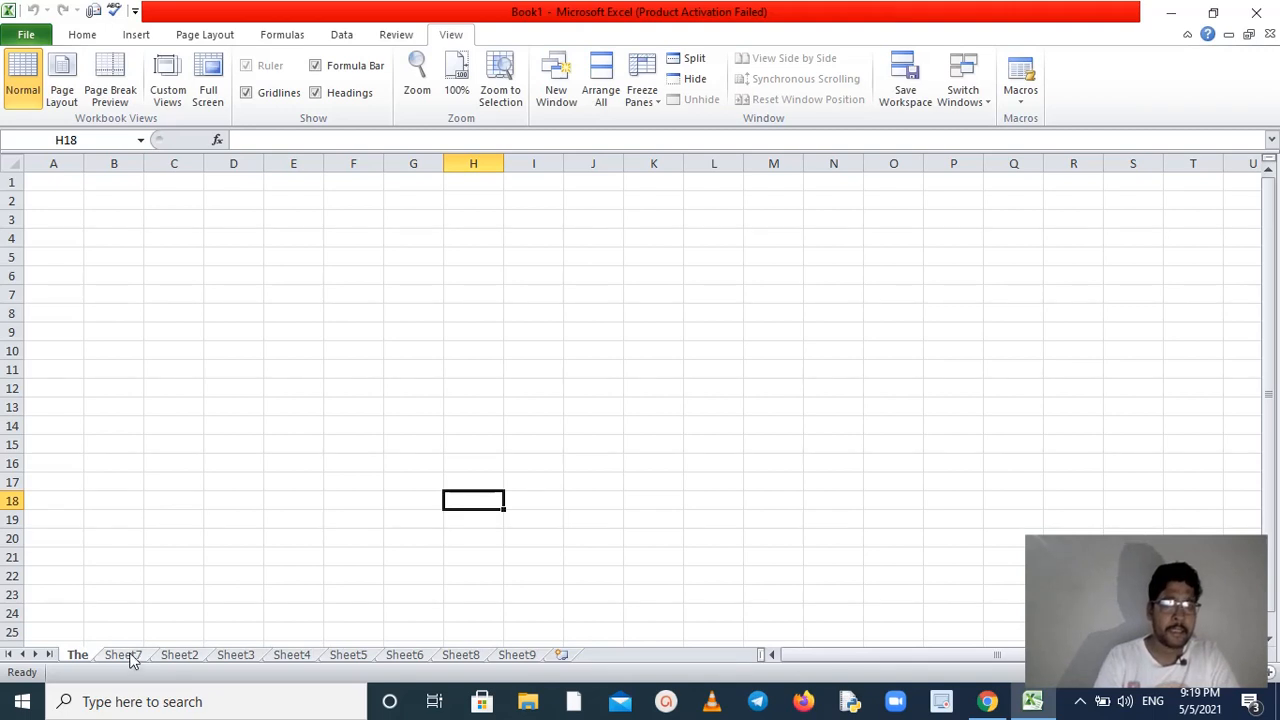
Enter "t" in cell A1 of Sheet7 and rename that sheet as "te2"
left_click(124, 655)
type("t")
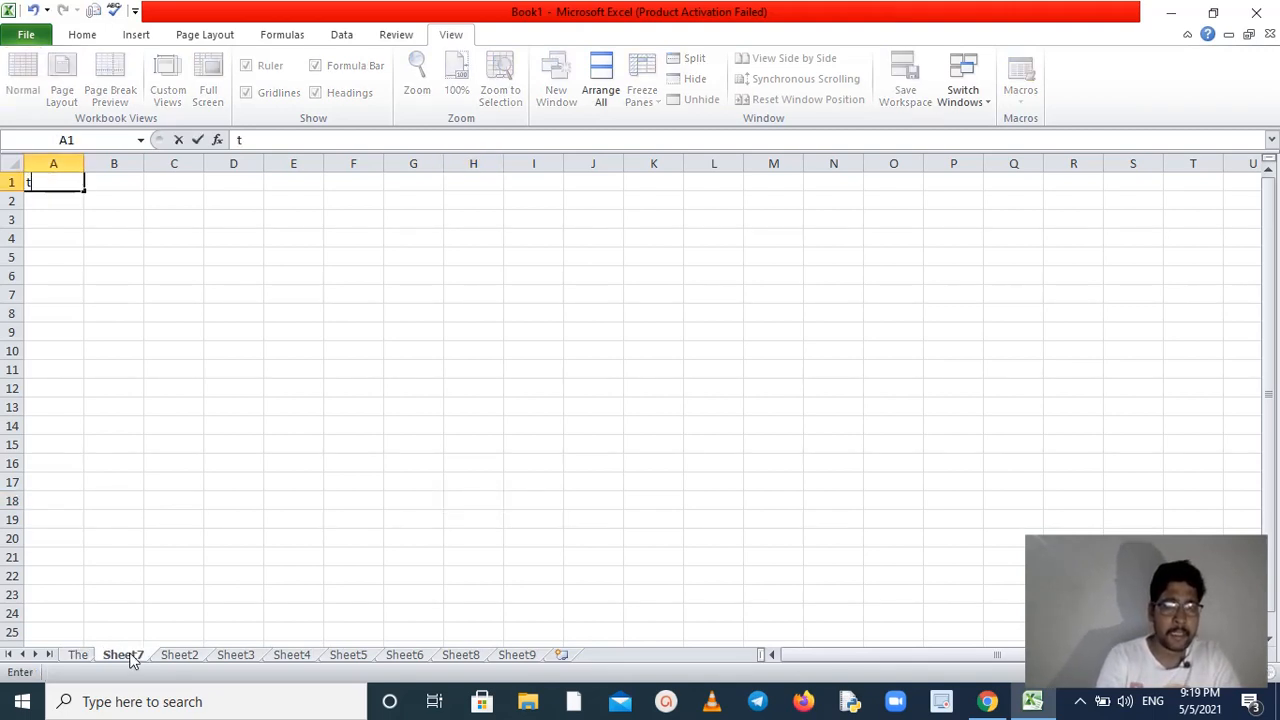
right_click(127, 657)
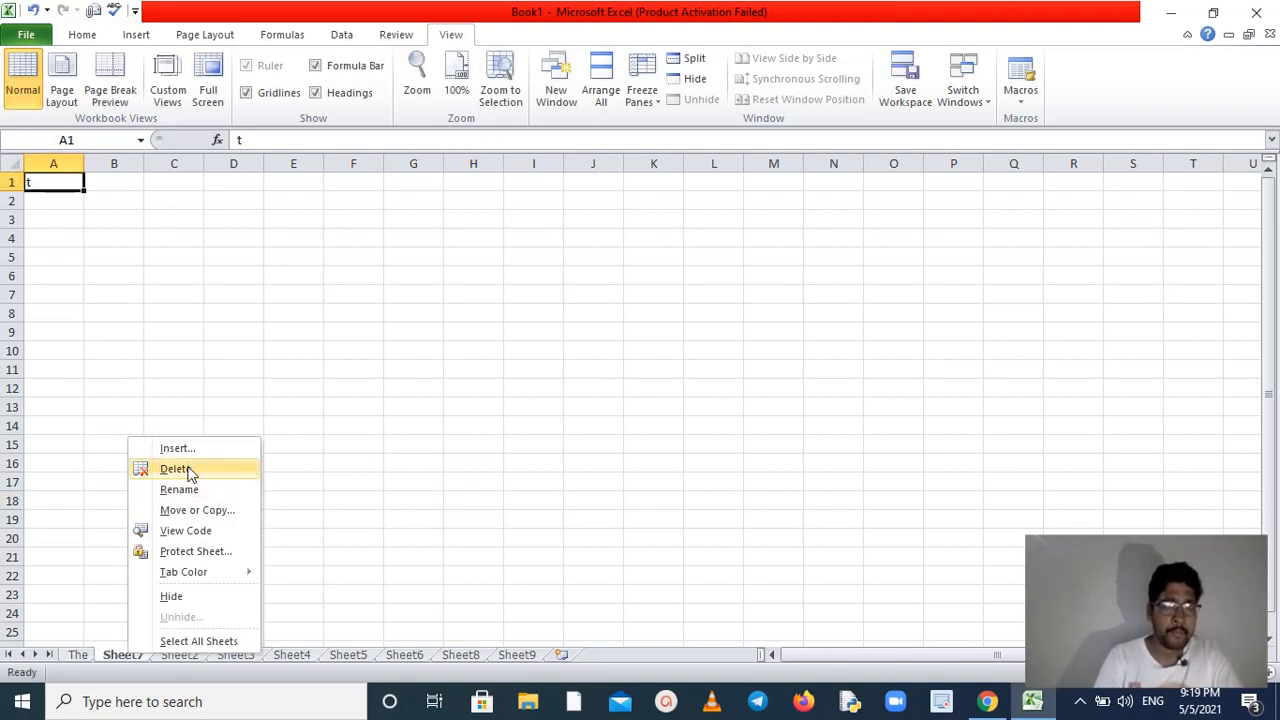
left_click(183, 490)
type("t")
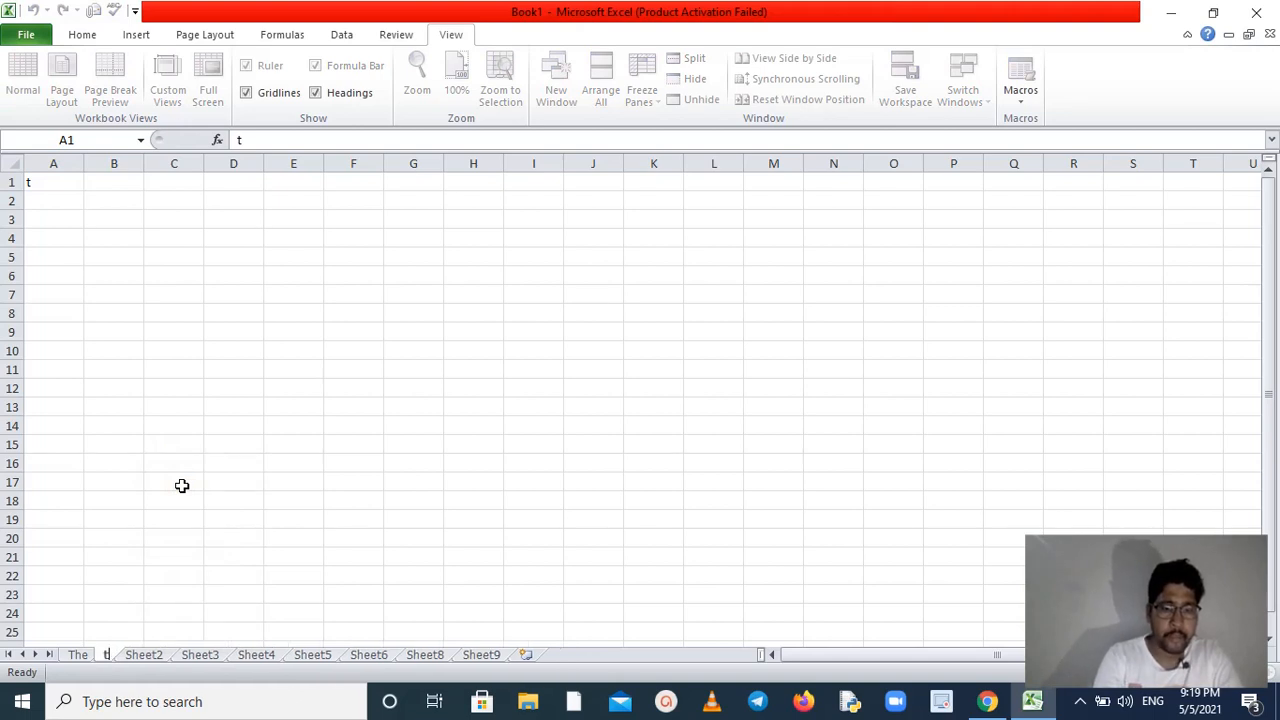
type("e2")
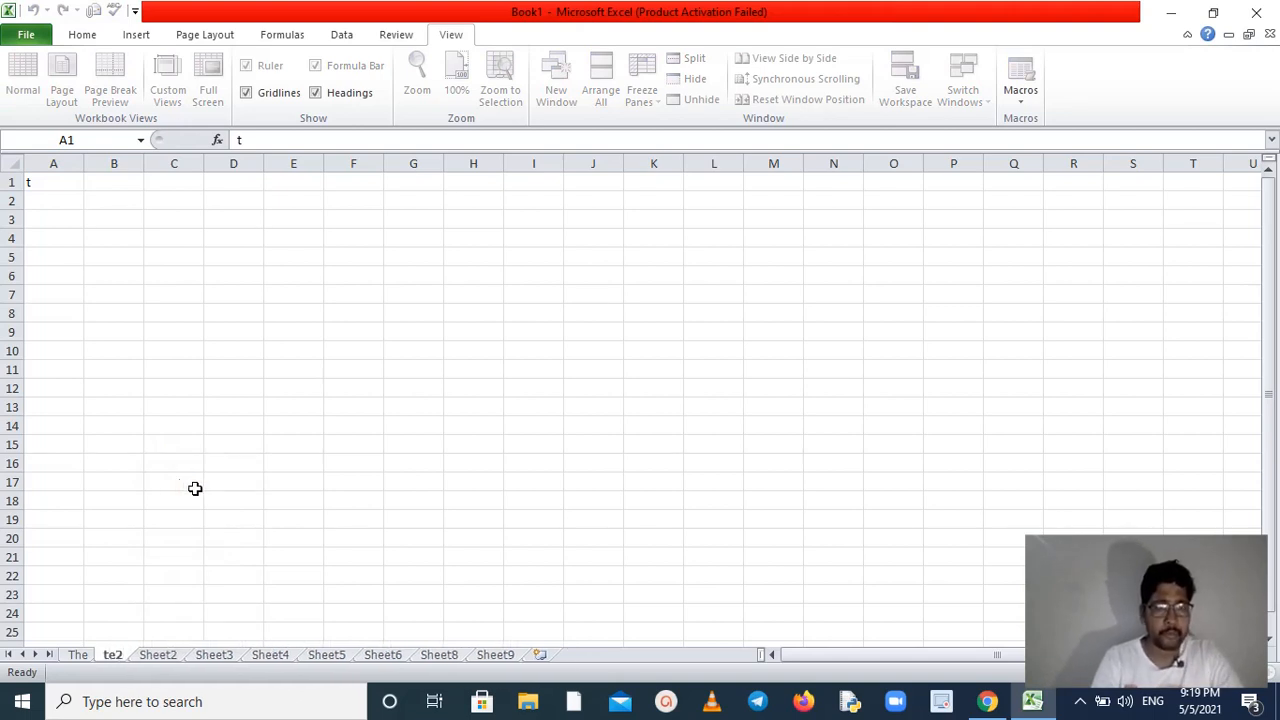
left_click(180, 613)
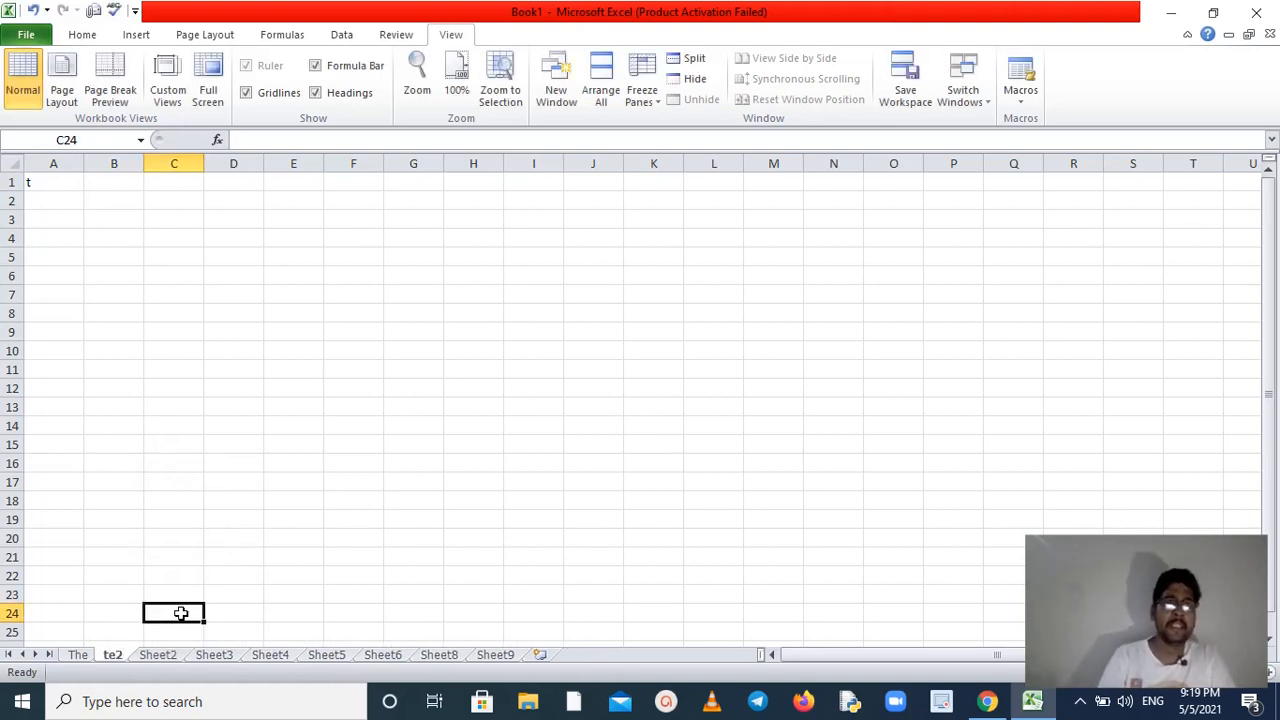
Look through the remaining worksheets one by one, from Sheet2 to Sheet9
left_click(155, 654)
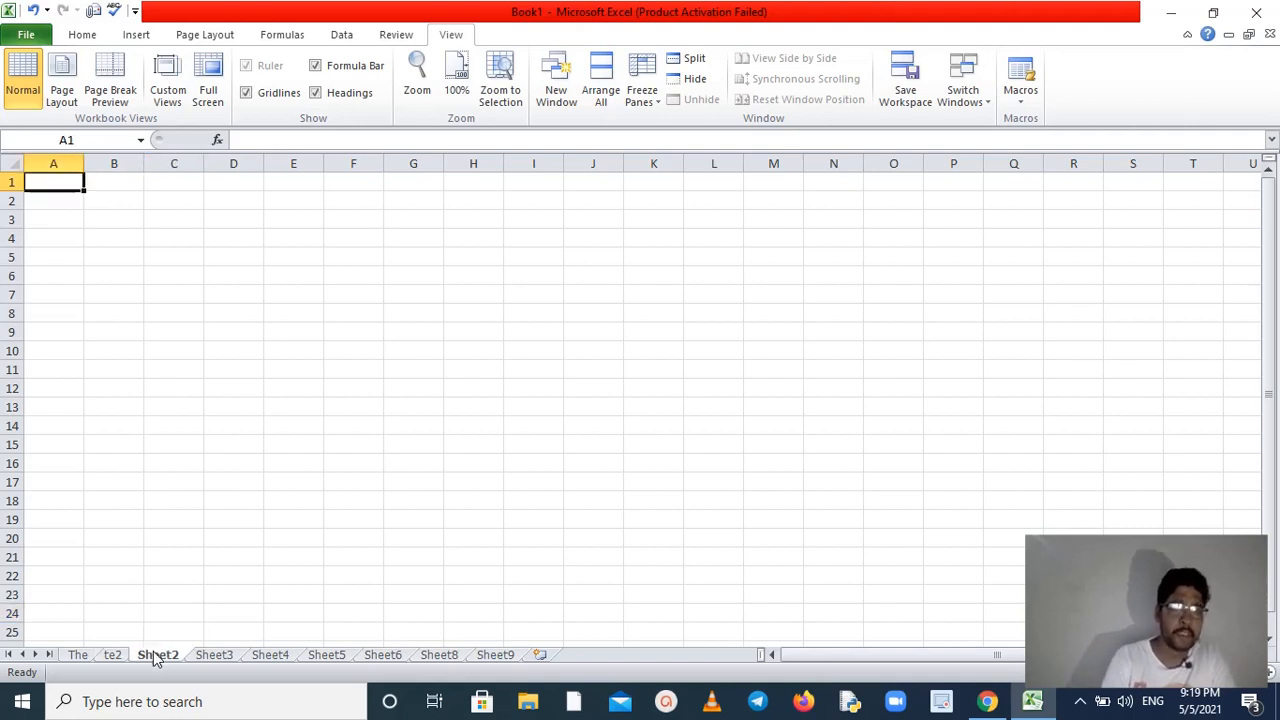
right_click(153, 651)
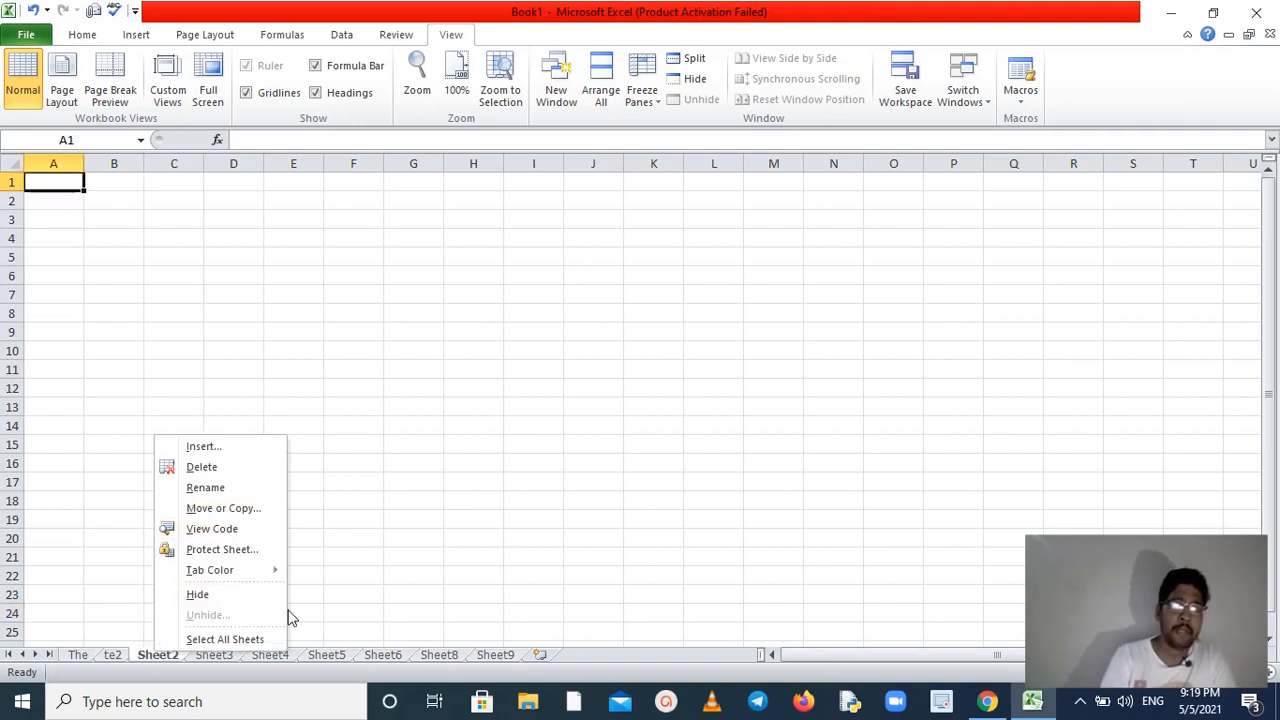
left_click(224, 660)
left_click(271, 655)
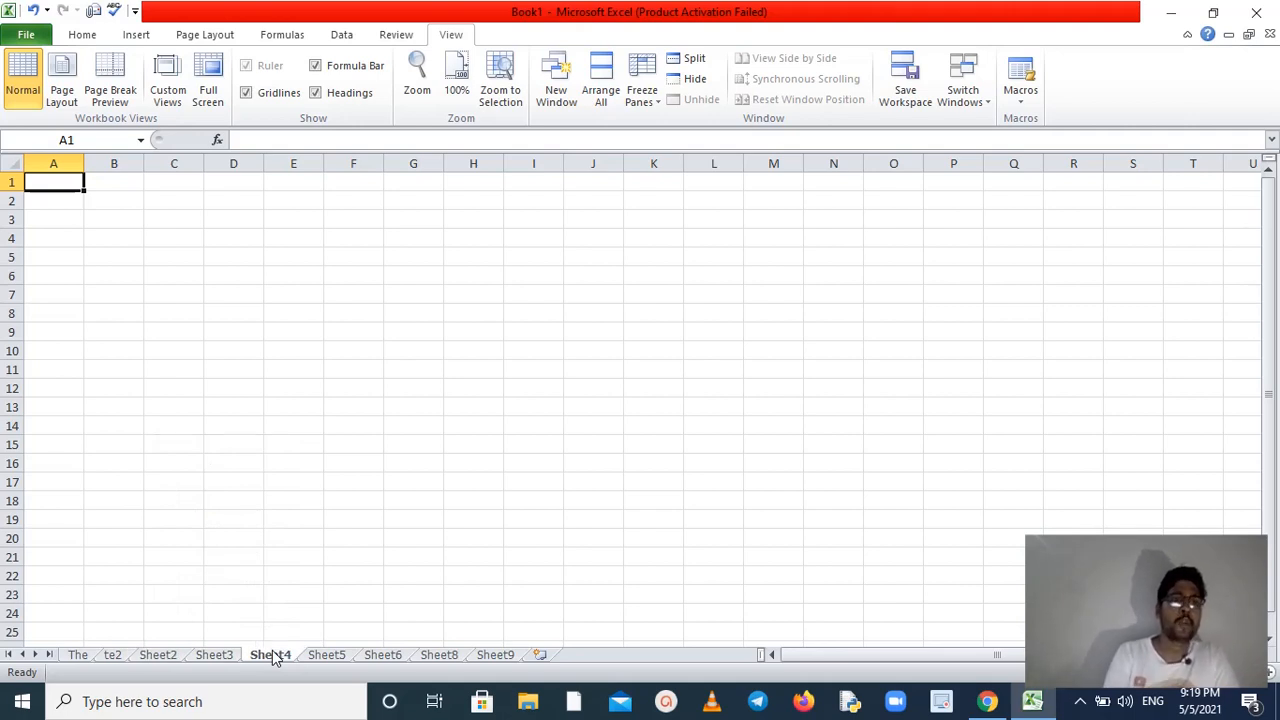
left_click(325, 657)
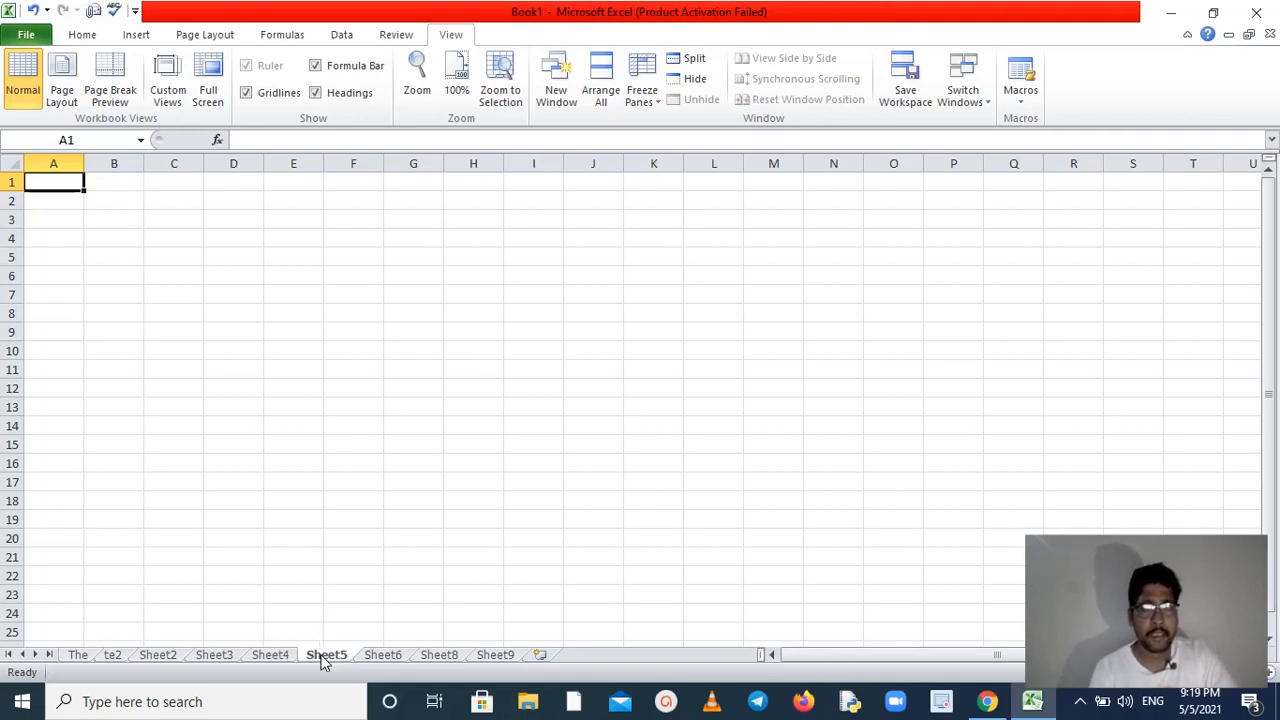
left_click(378, 657)
left_click(428, 657)
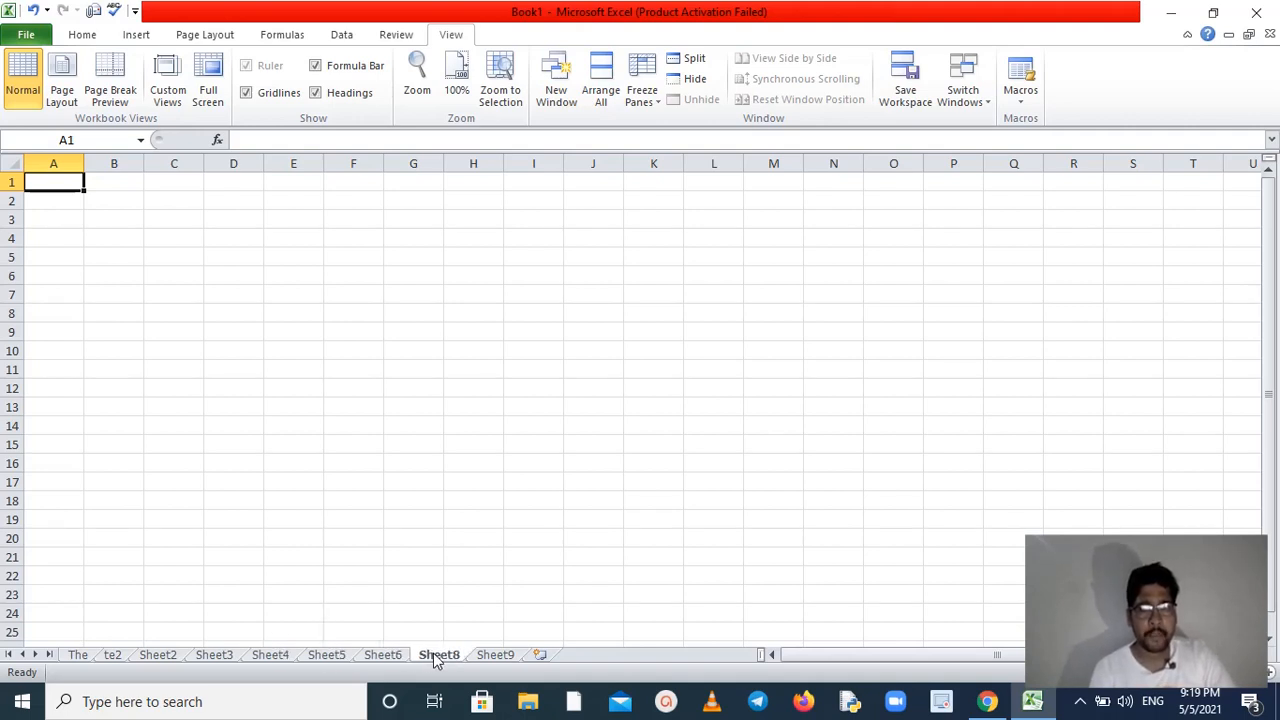
left_click(514, 657)
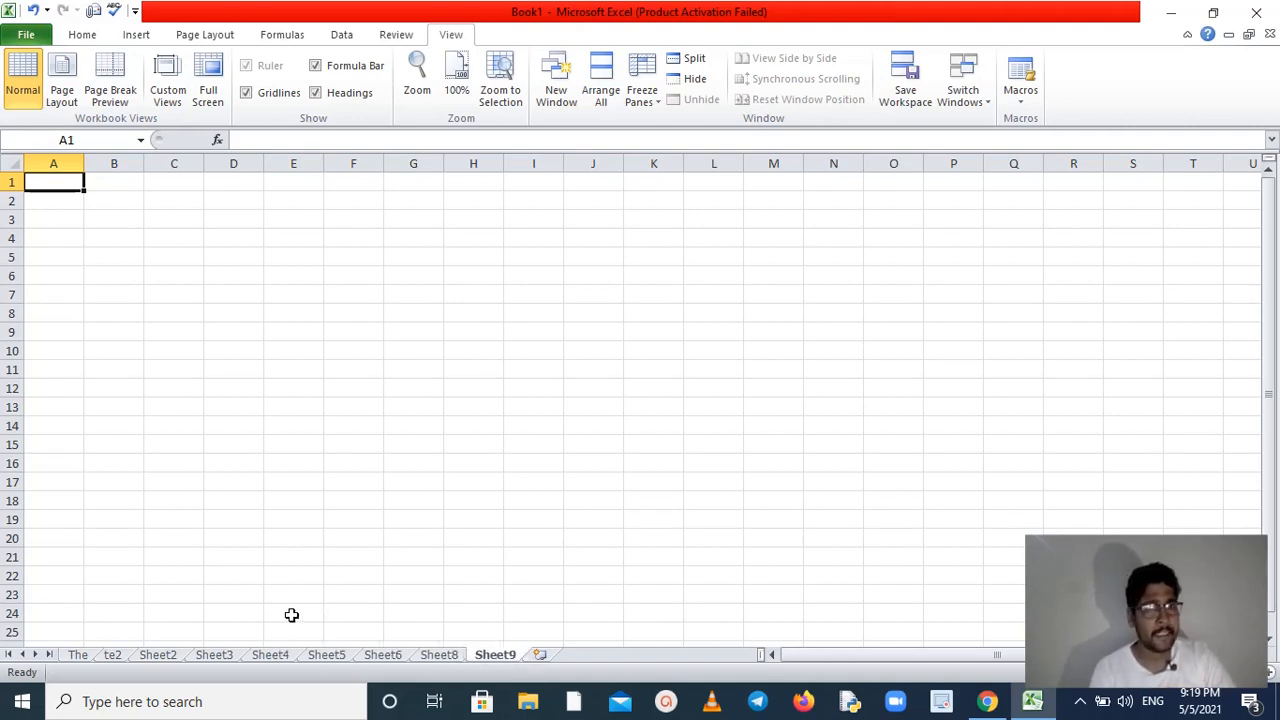
On Sheet9, select columns A to D one at a time, columns A through S together, and column B alone
left_click(60, 164)
left_click(114, 163)
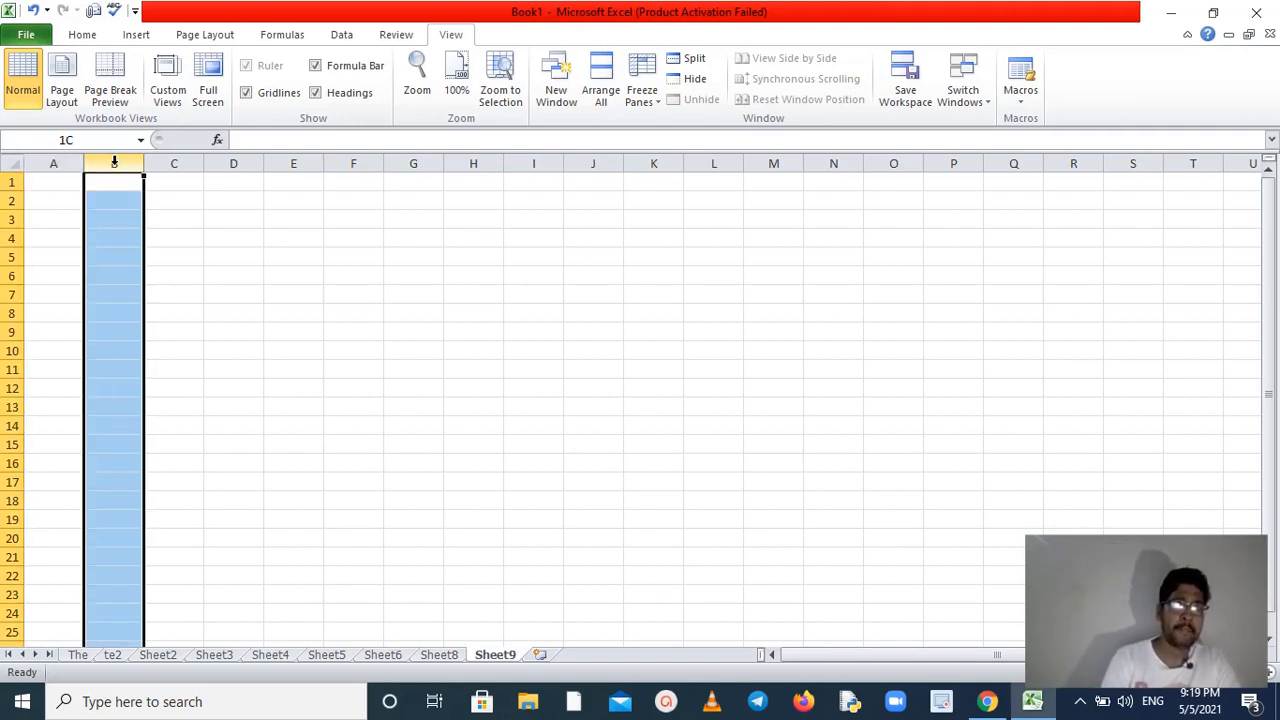
left_click(173, 163)
left_click(233, 163)
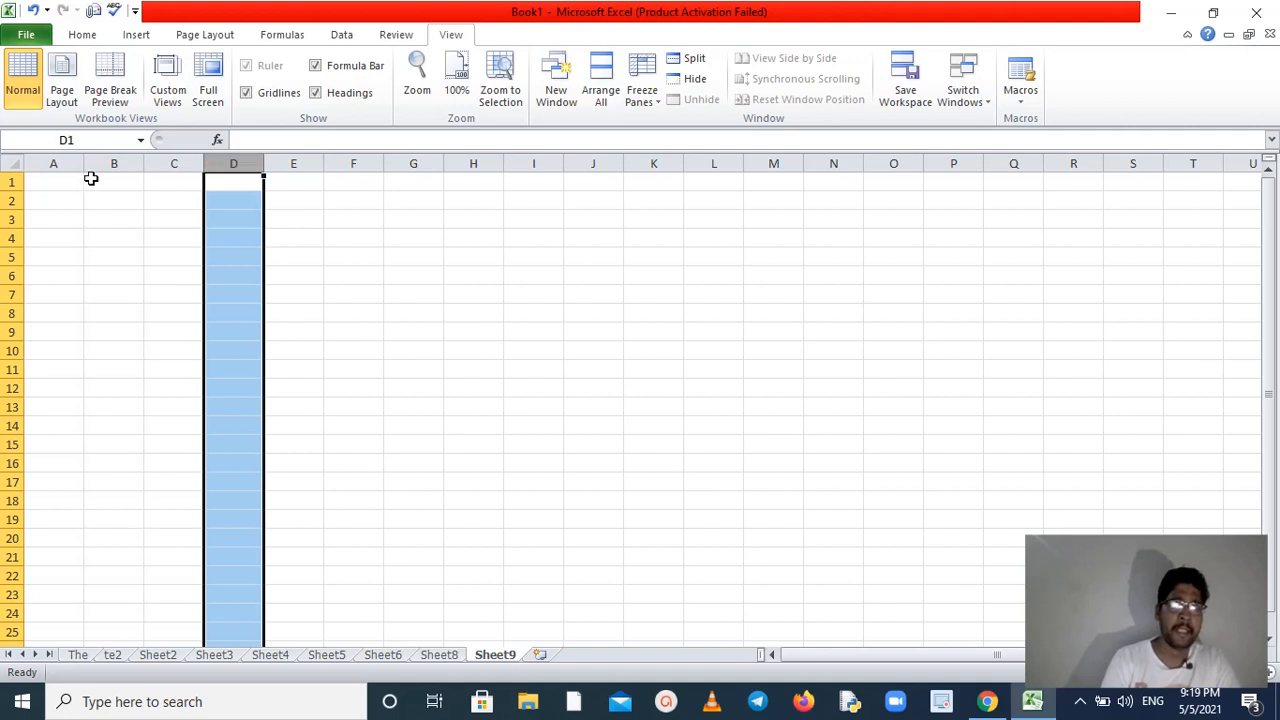
left_click_drag(60, 163, 1154, 229)
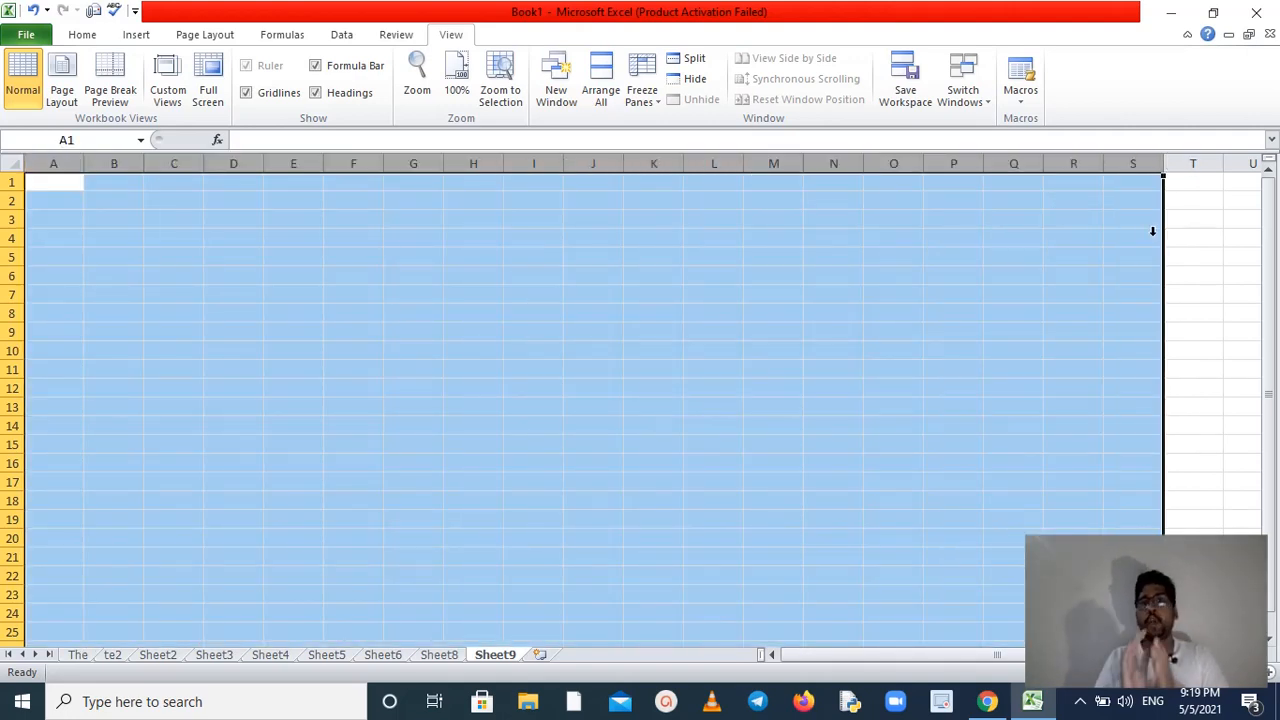
left_click(130, 163)
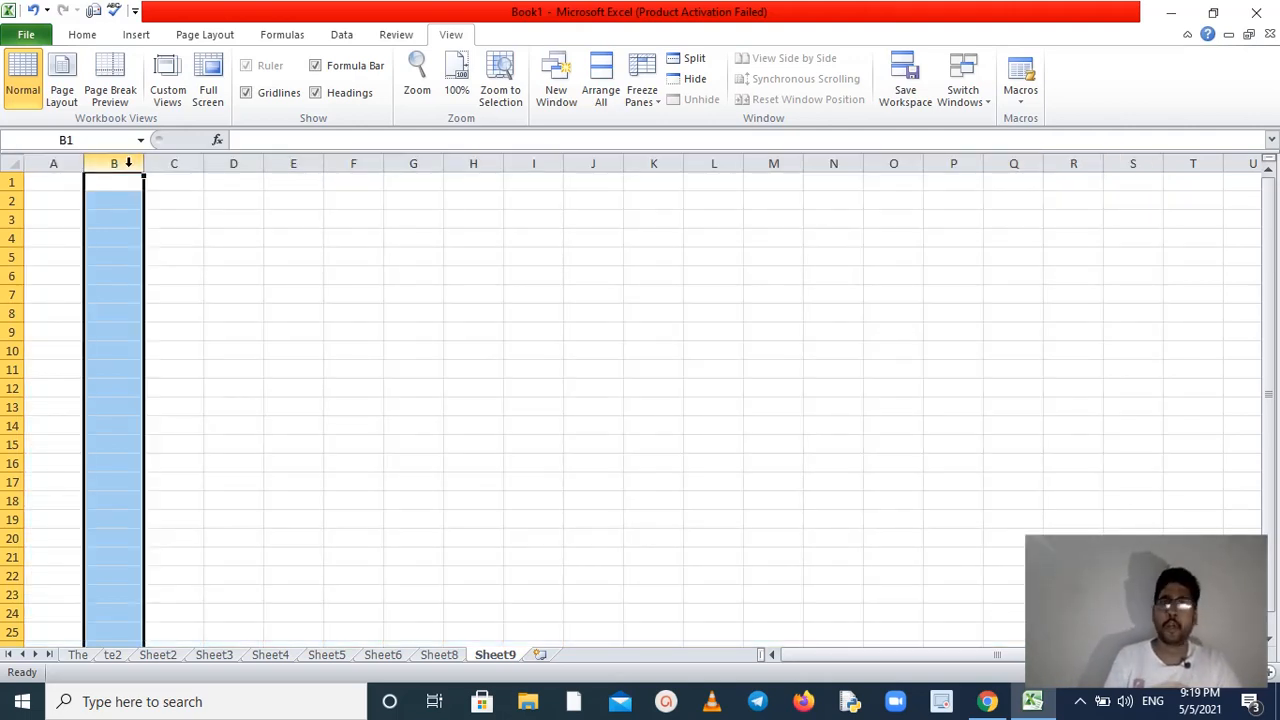
Select rows 1 to 5 of Sheet9 one at a time
left_click(12, 184)
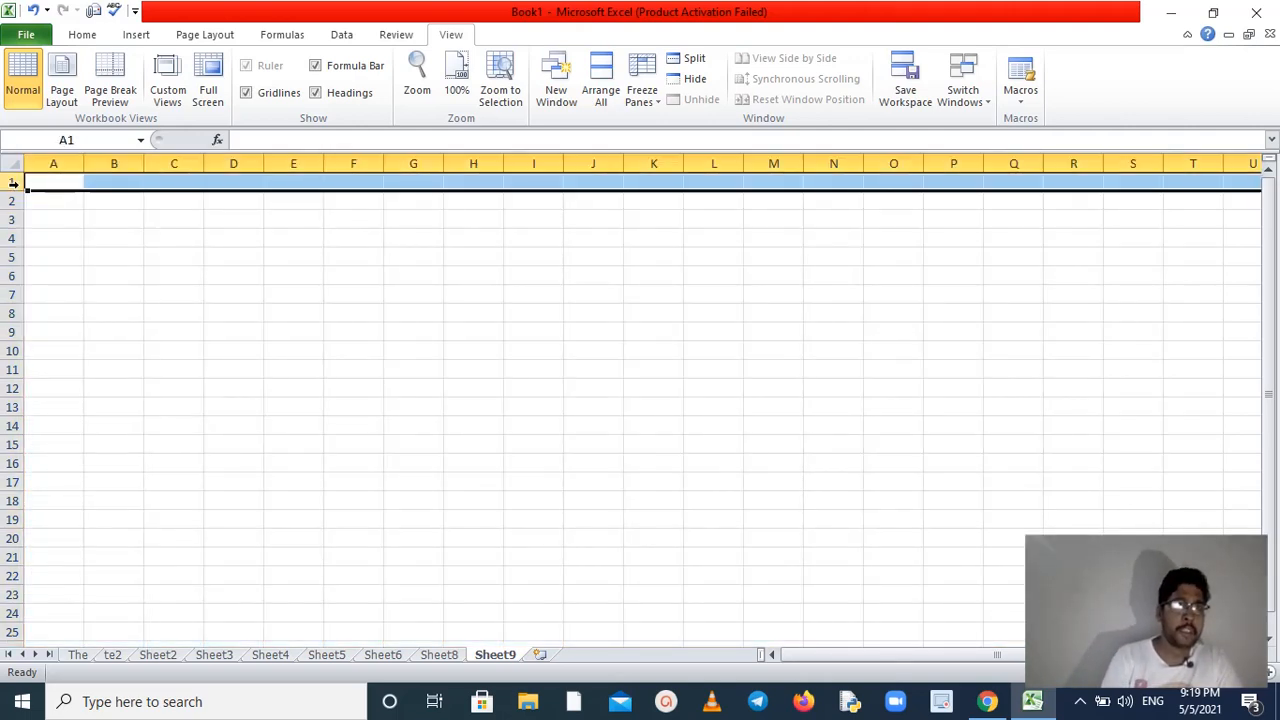
left_click(12, 201)
left_click(11, 219)
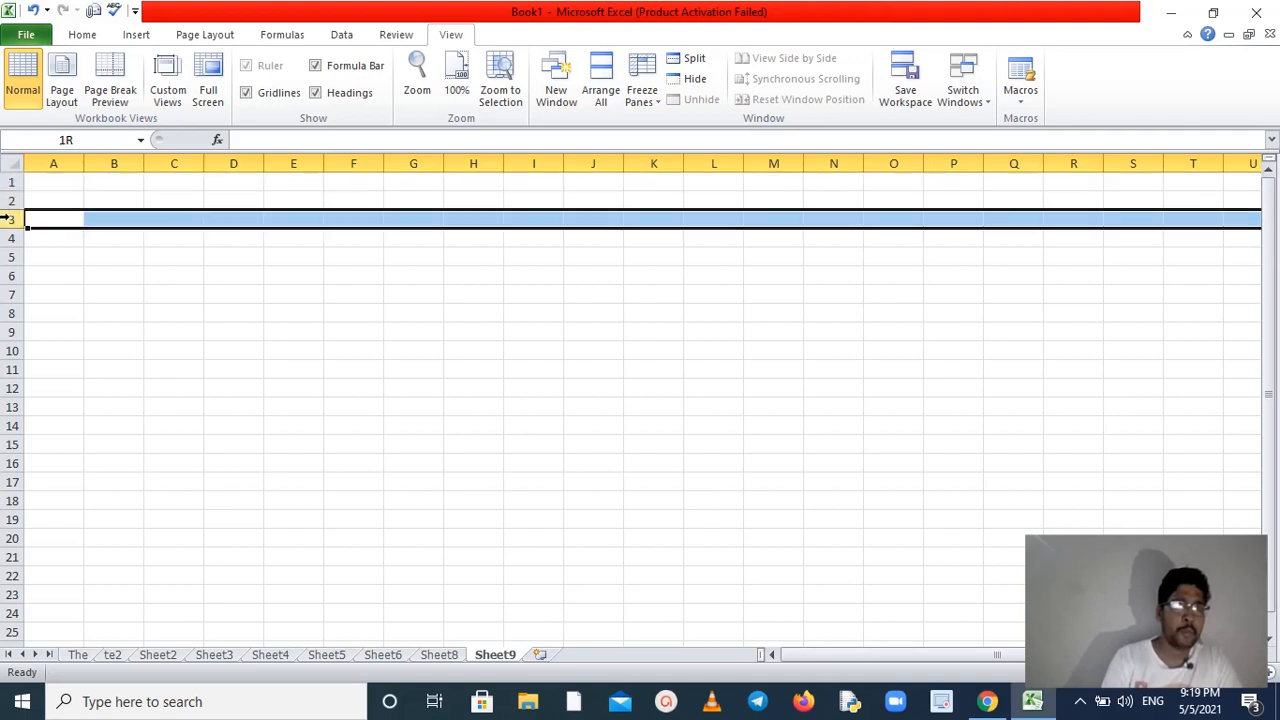
left_click(11, 238)
left_click(11, 257)
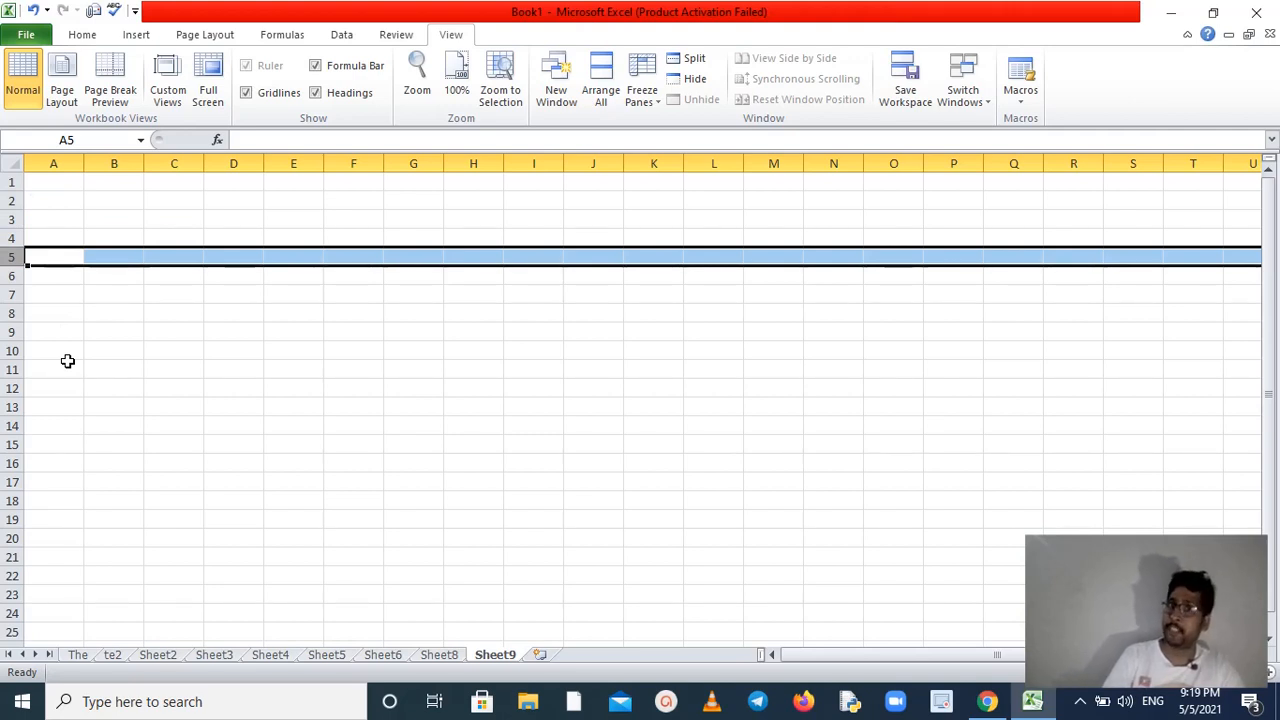
Select cell E5 on Sheet9, followed by its whole column E and its whole row 5
left_click(289, 259)
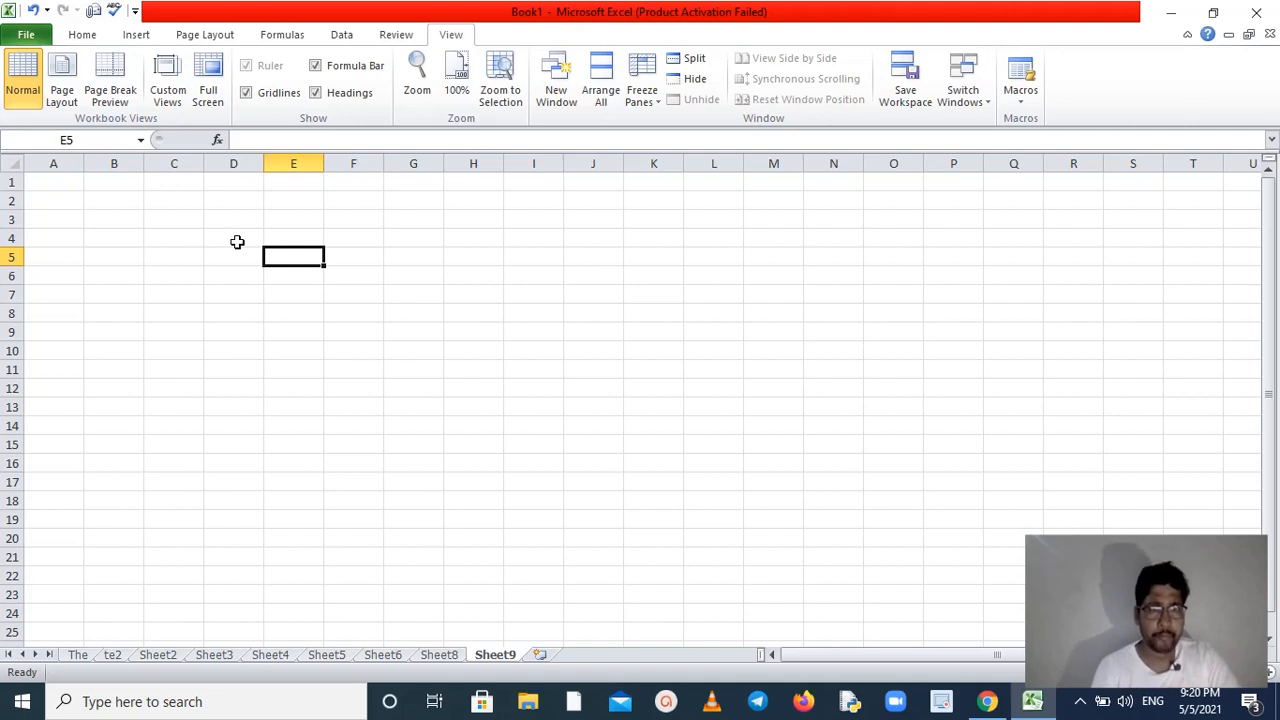
left_click(298, 162)
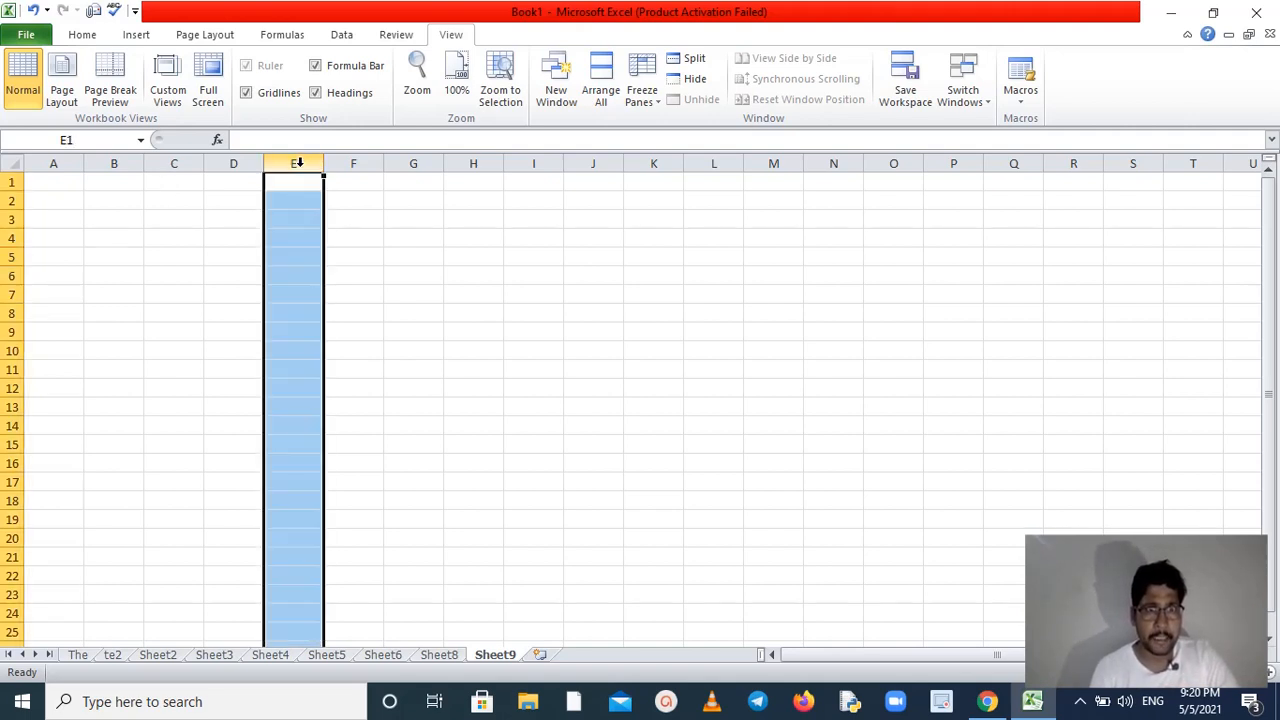
left_click(11, 257)
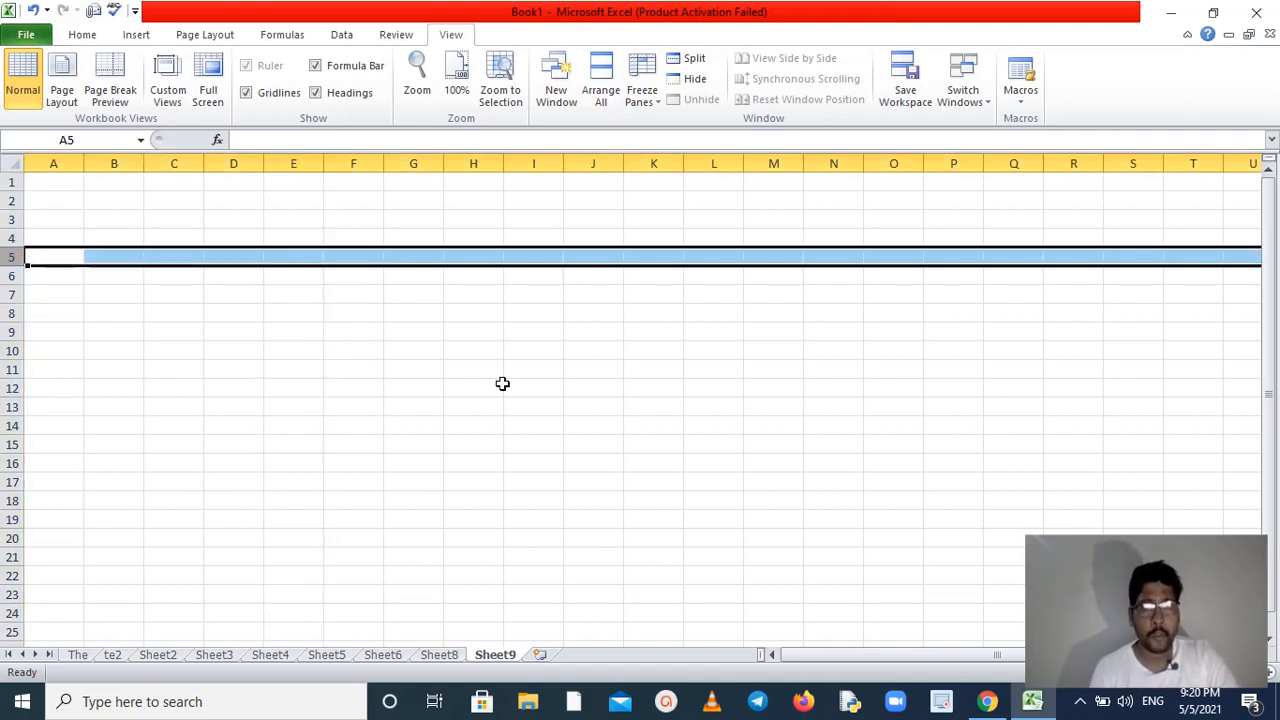
Select the single cells J11, J8, A1, B2 and E5 one after another on Sheet9
left_click(589, 363)
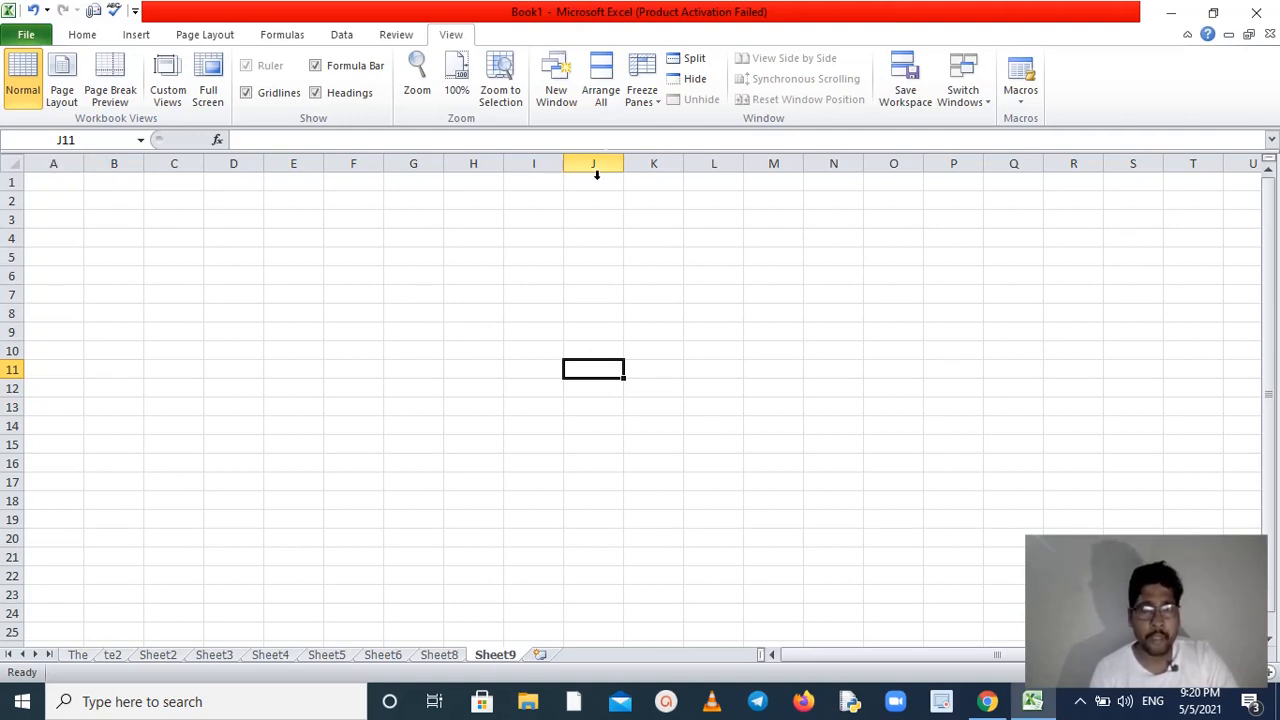
left_click(568, 307)
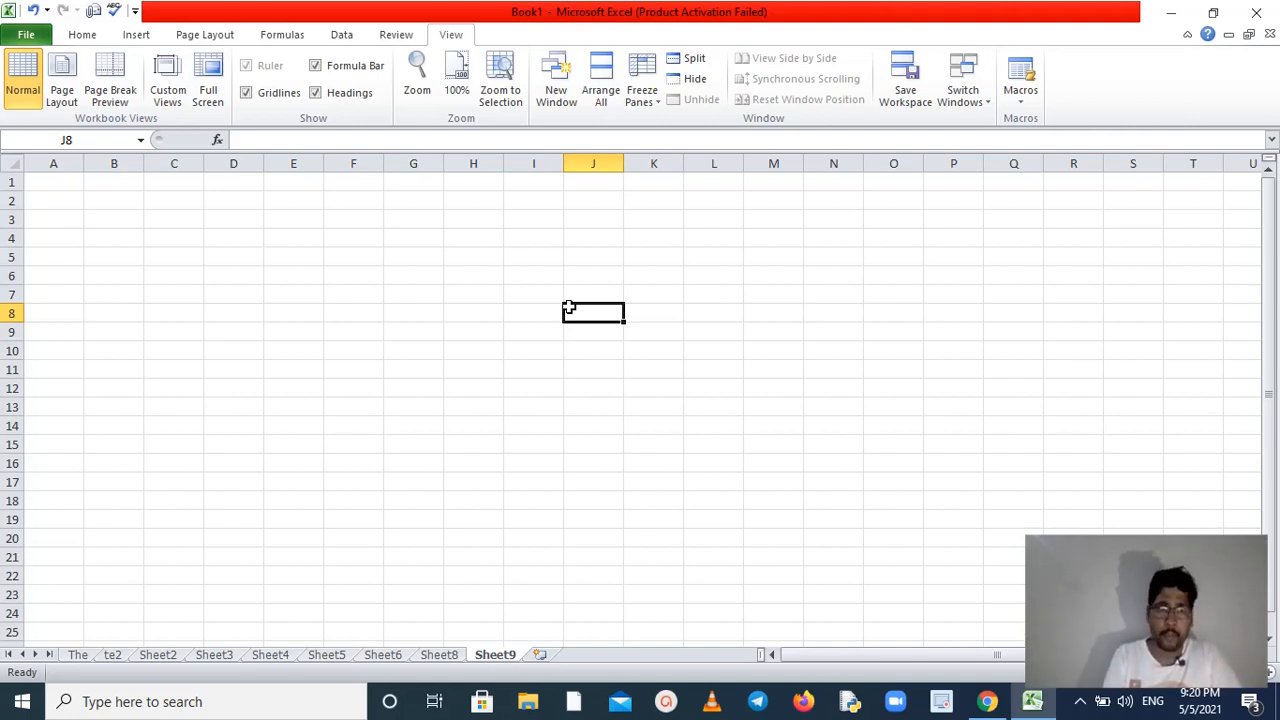
left_click(54, 181)
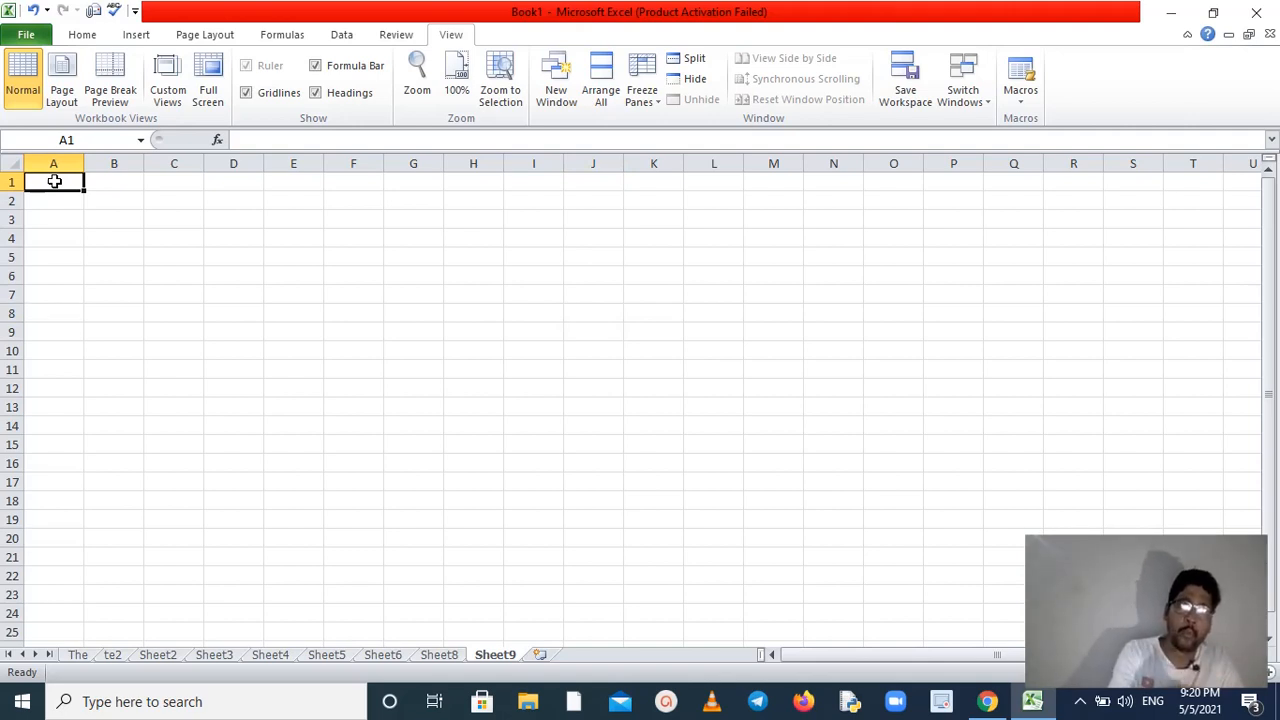
left_click(95, 199)
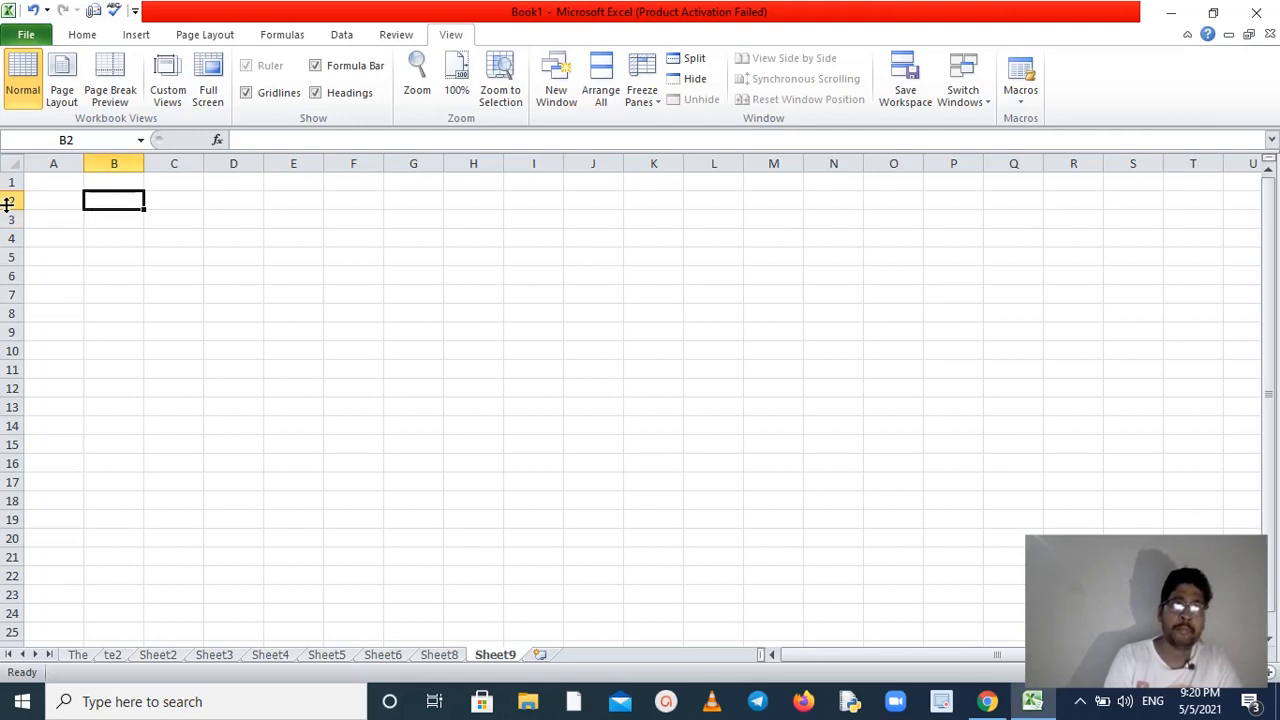
left_click(287, 257)
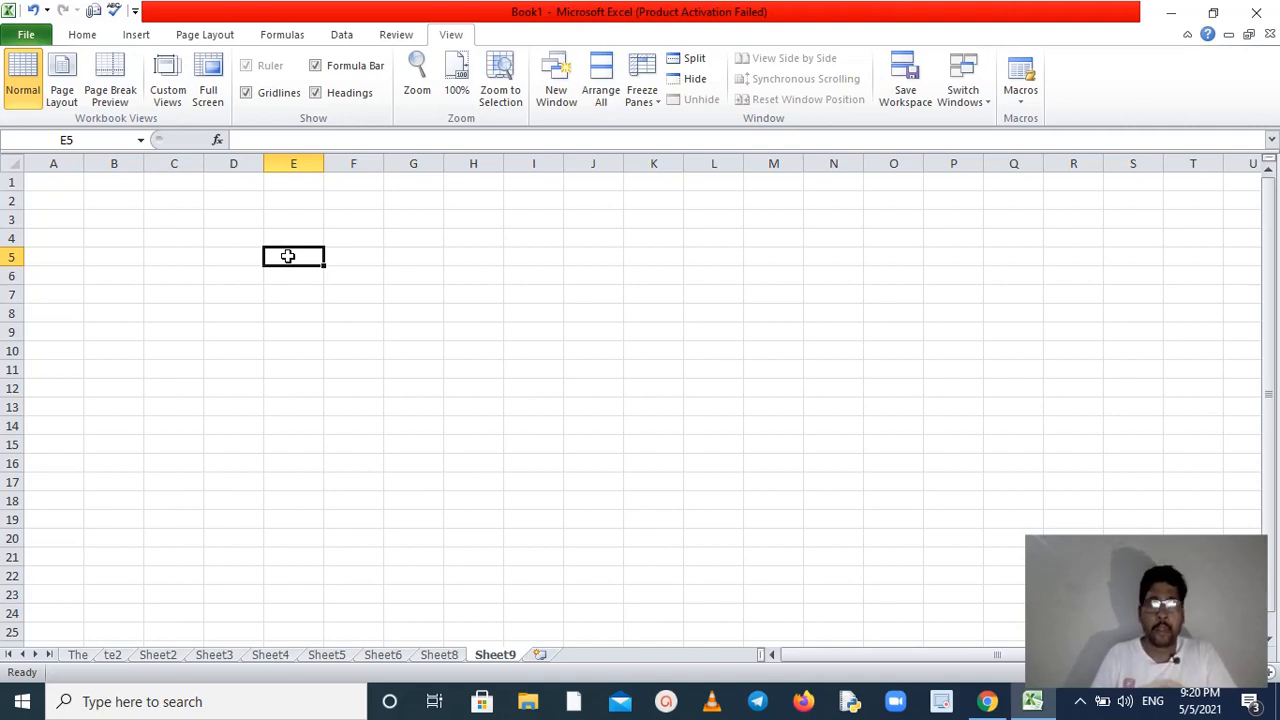
Apply All Borders to the range A1:S21 on Sheet9, and deselect the range
left_click_drag(40, 181, 1135, 557)
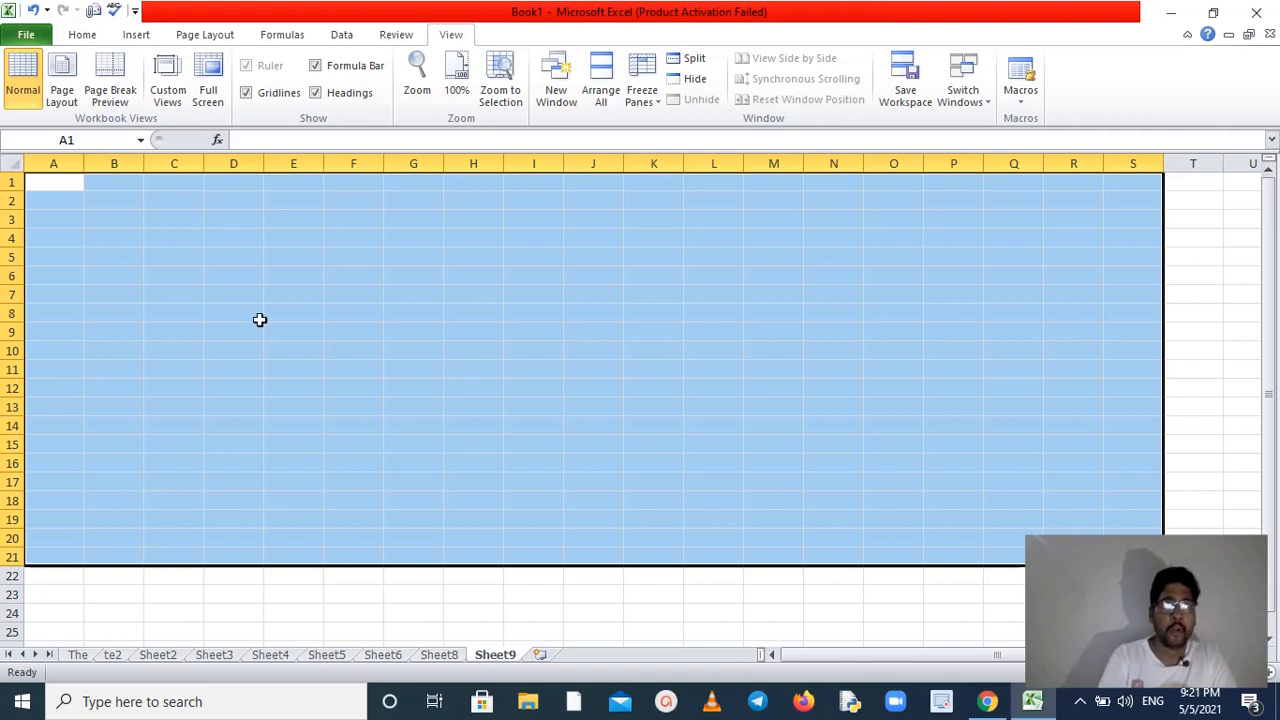
left_click(84, 36)
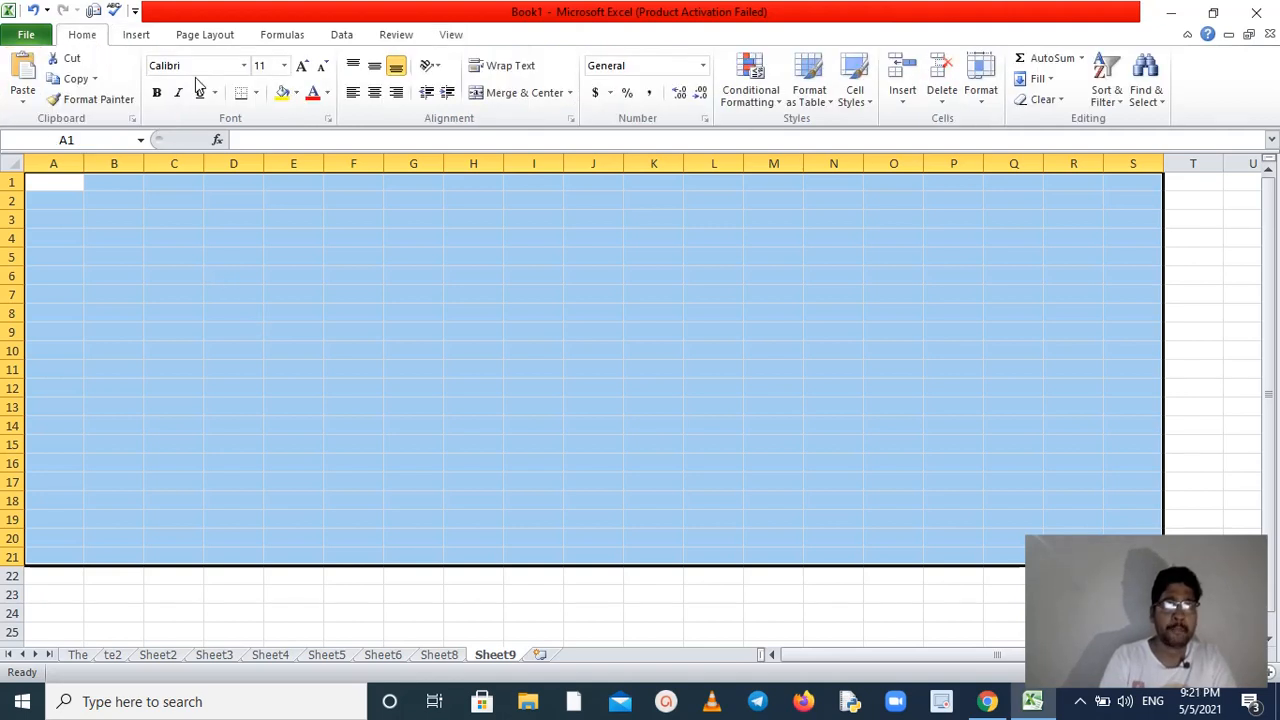
left_click(256, 97)
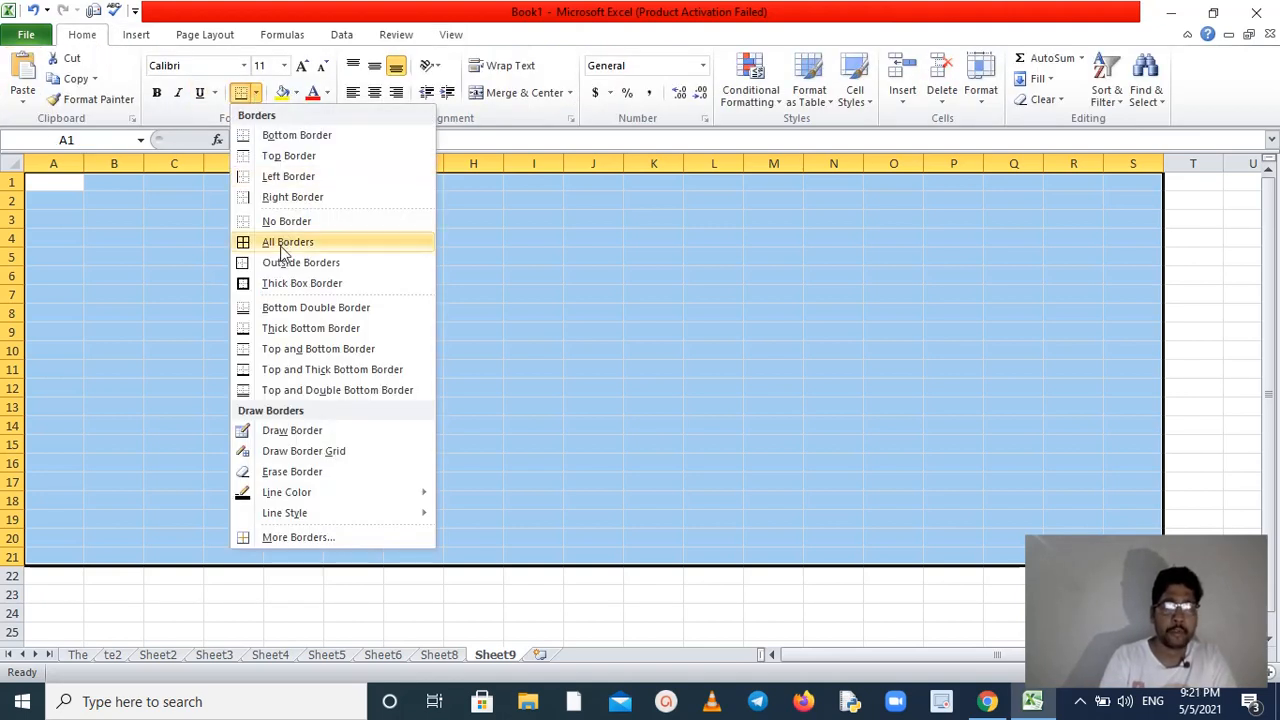
left_click(283, 244)
left_click(743, 357)
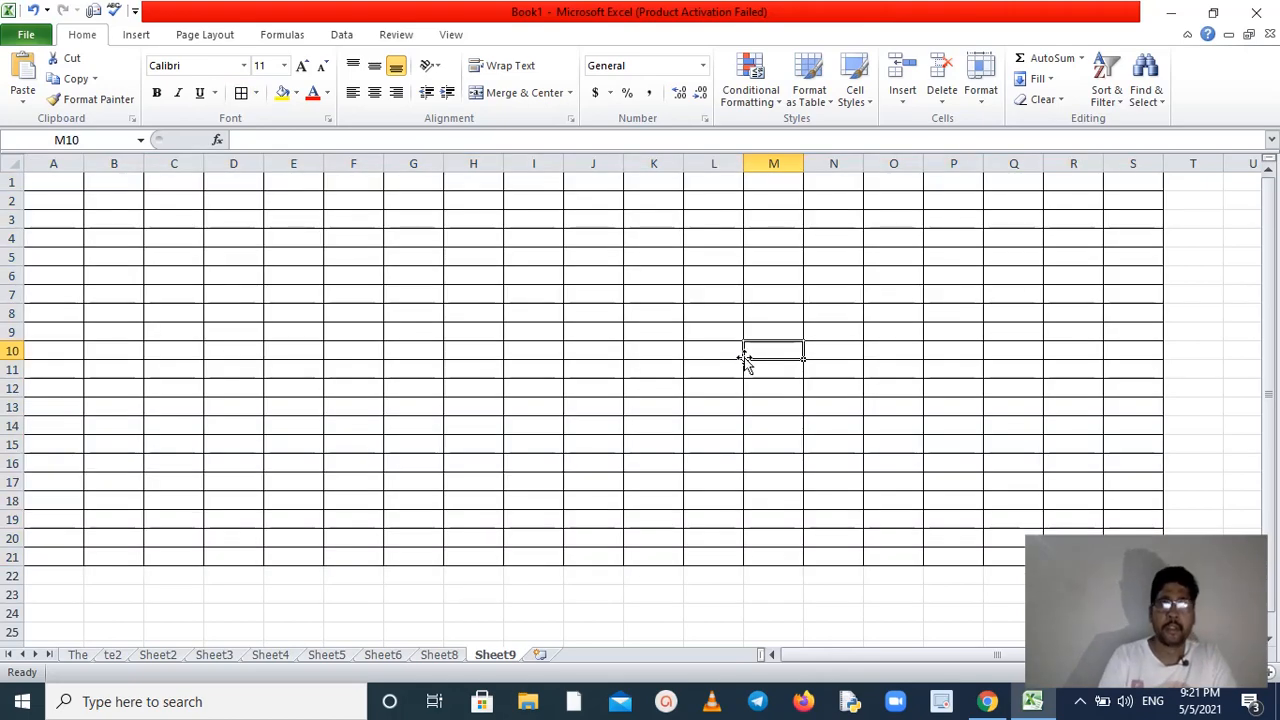
Select cell O12 in the bordered grid, followed by the whole column O and the whole row 4
left_click(899, 384)
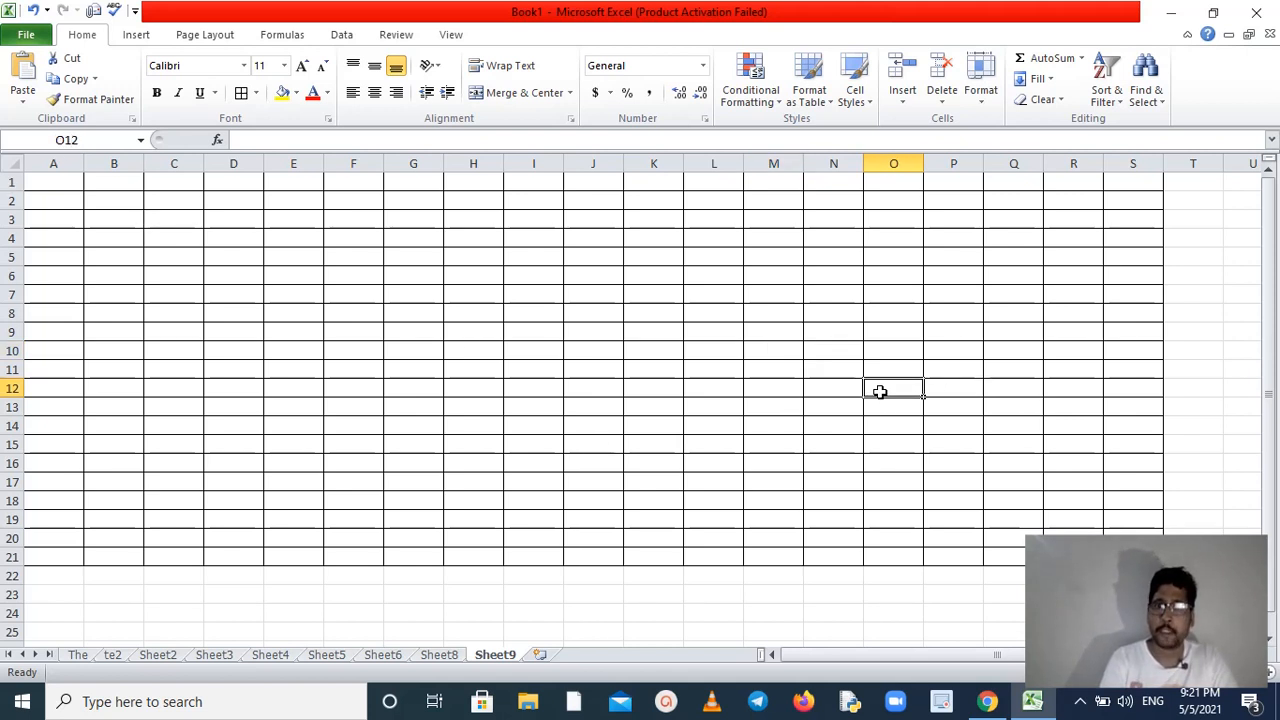
left_click(907, 163)
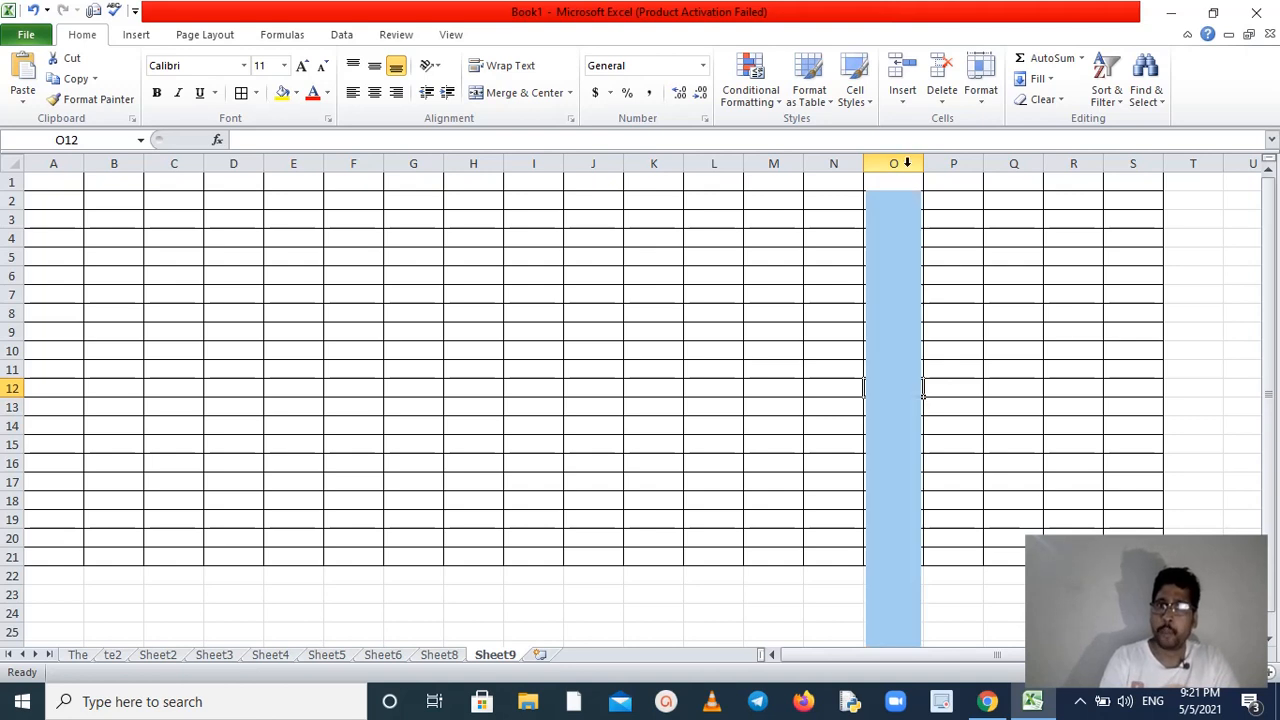
left_click(14, 238)
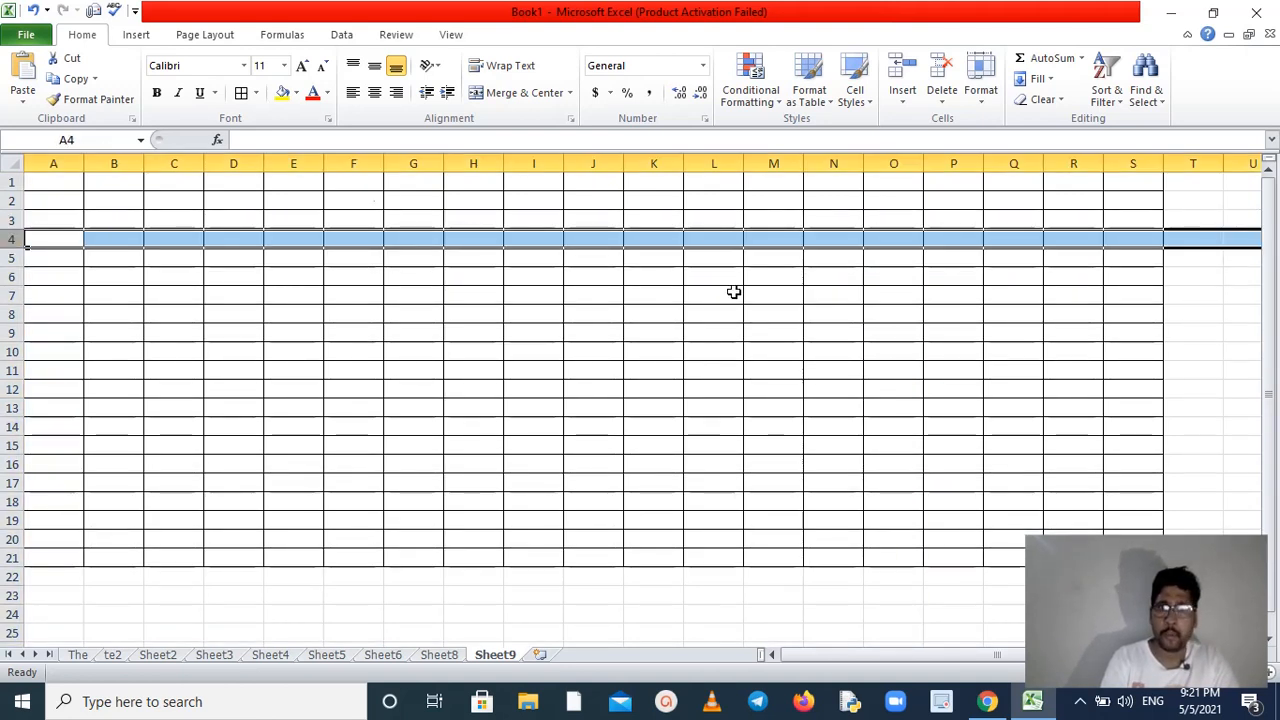
Apply a Thick Box Border to cell L5 on Sheet9
left_click(702, 256)
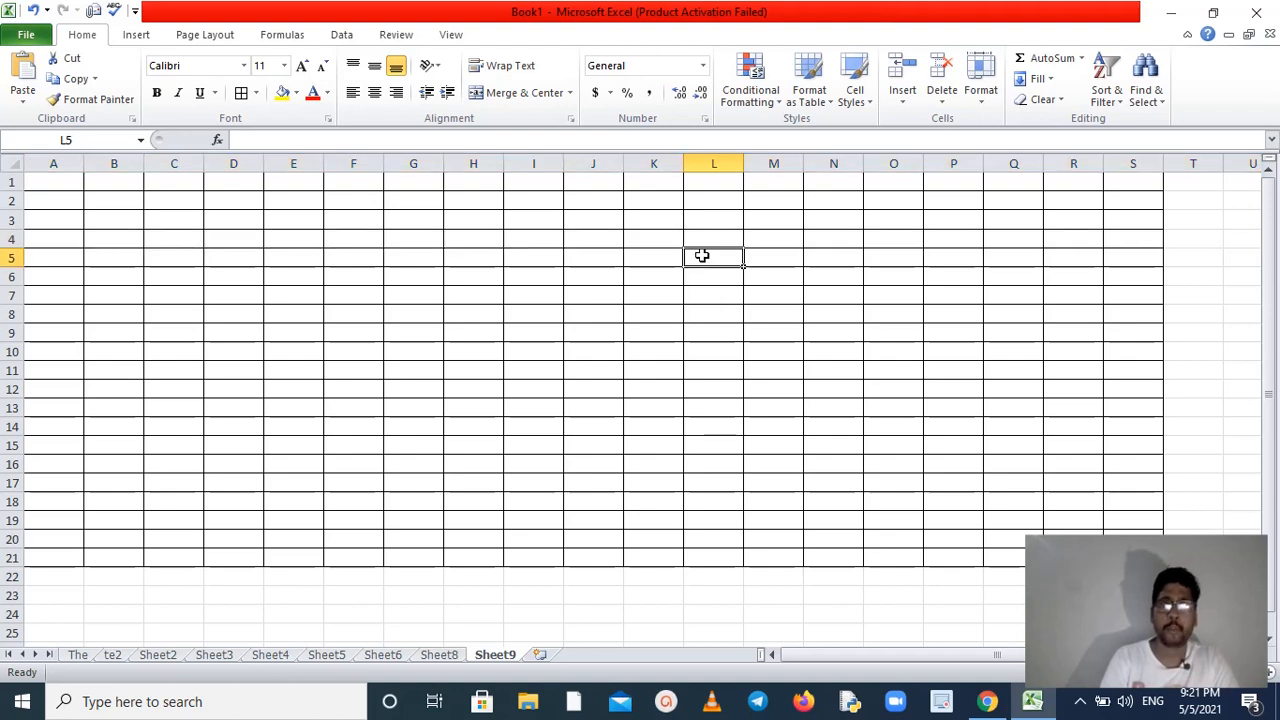
left_click(256, 92)
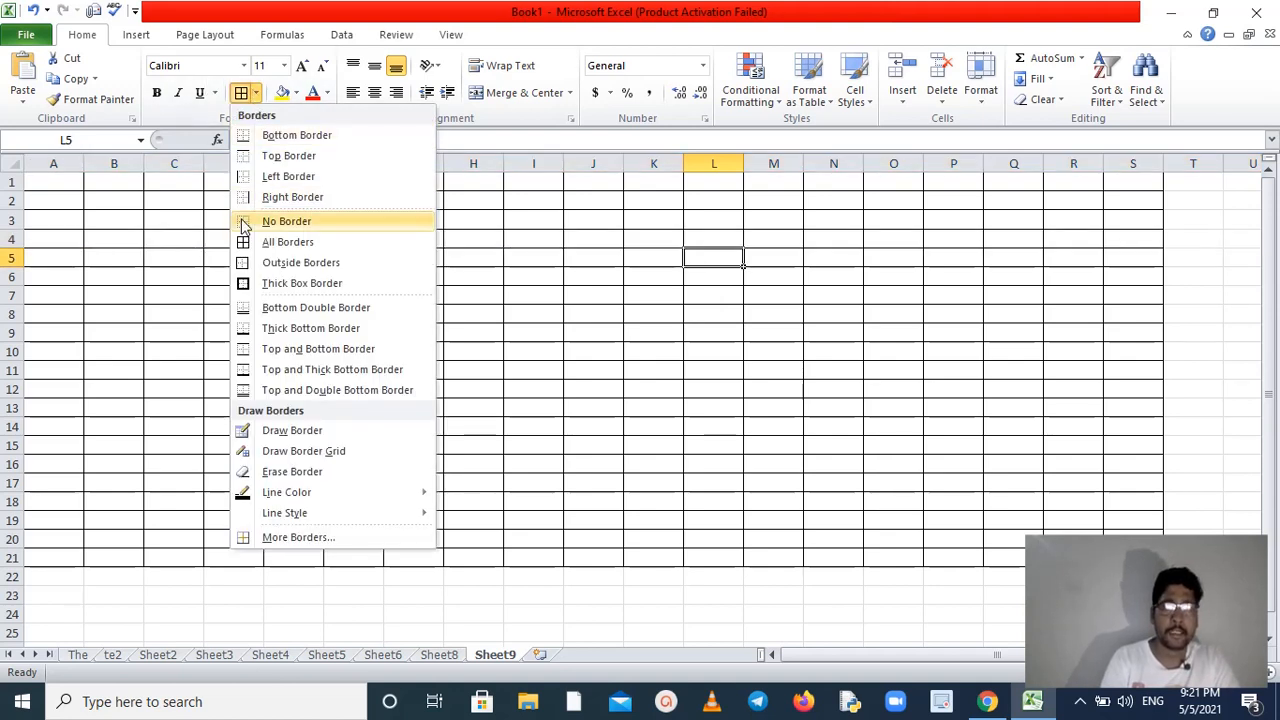
left_click(301, 283)
left_click(785, 307)
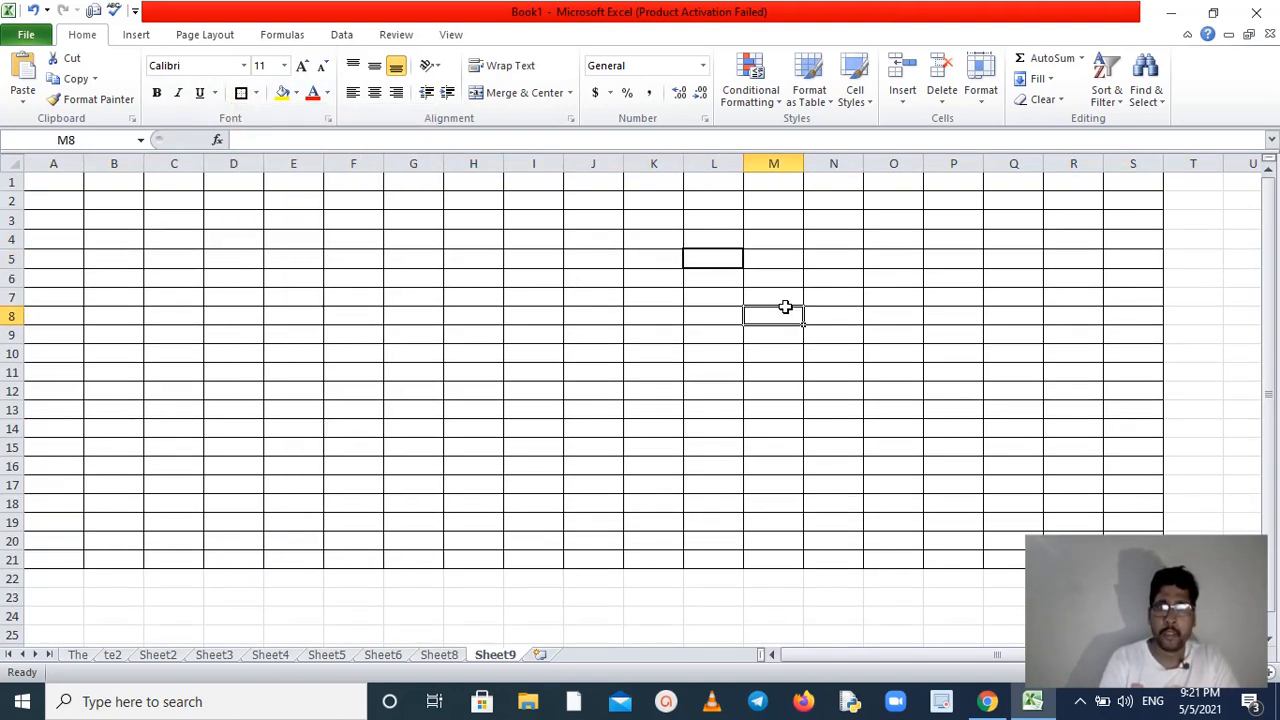
left_click(726, 260)
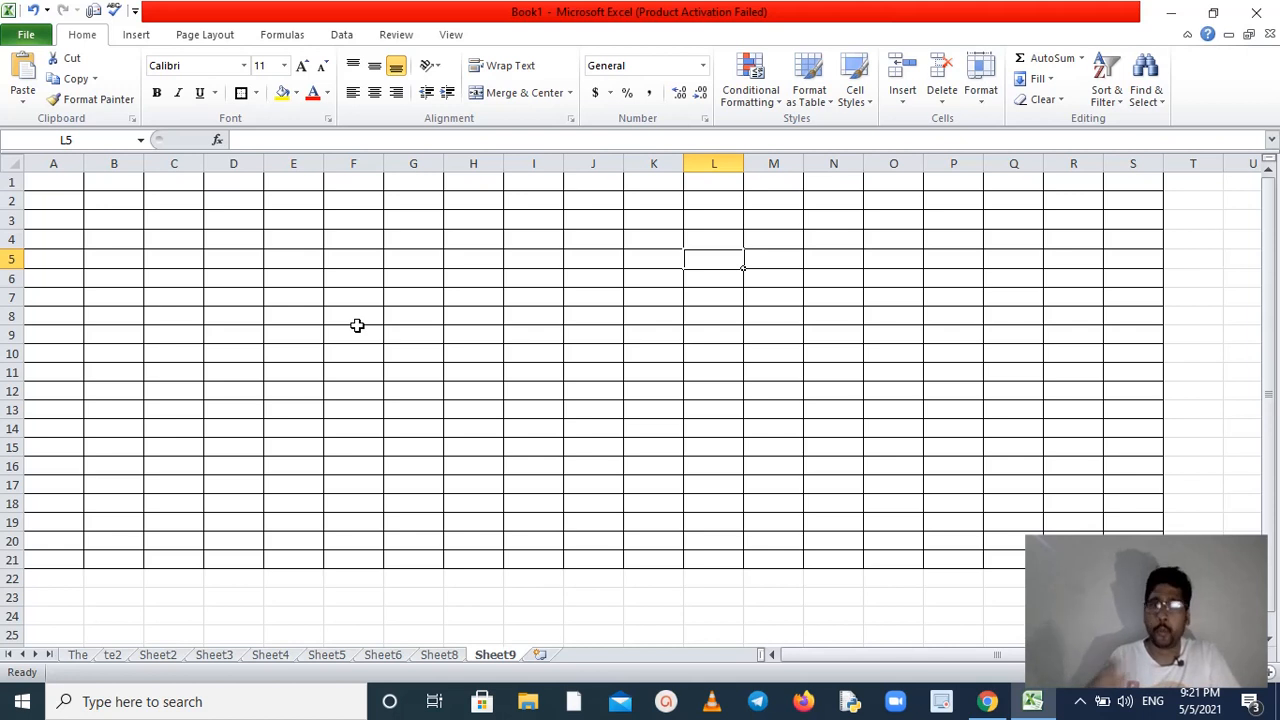
Select cells A20, B20 and C20 one at a time
left_click(42, 539)
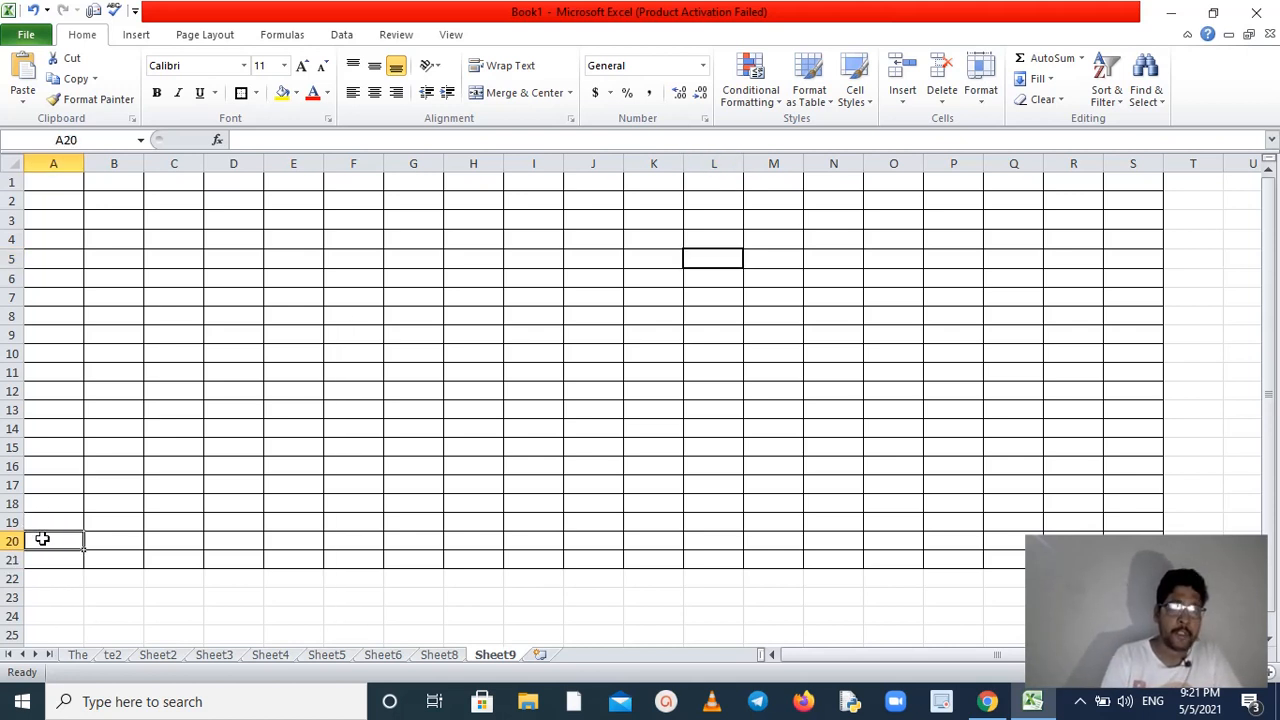
left_click(105, 541)
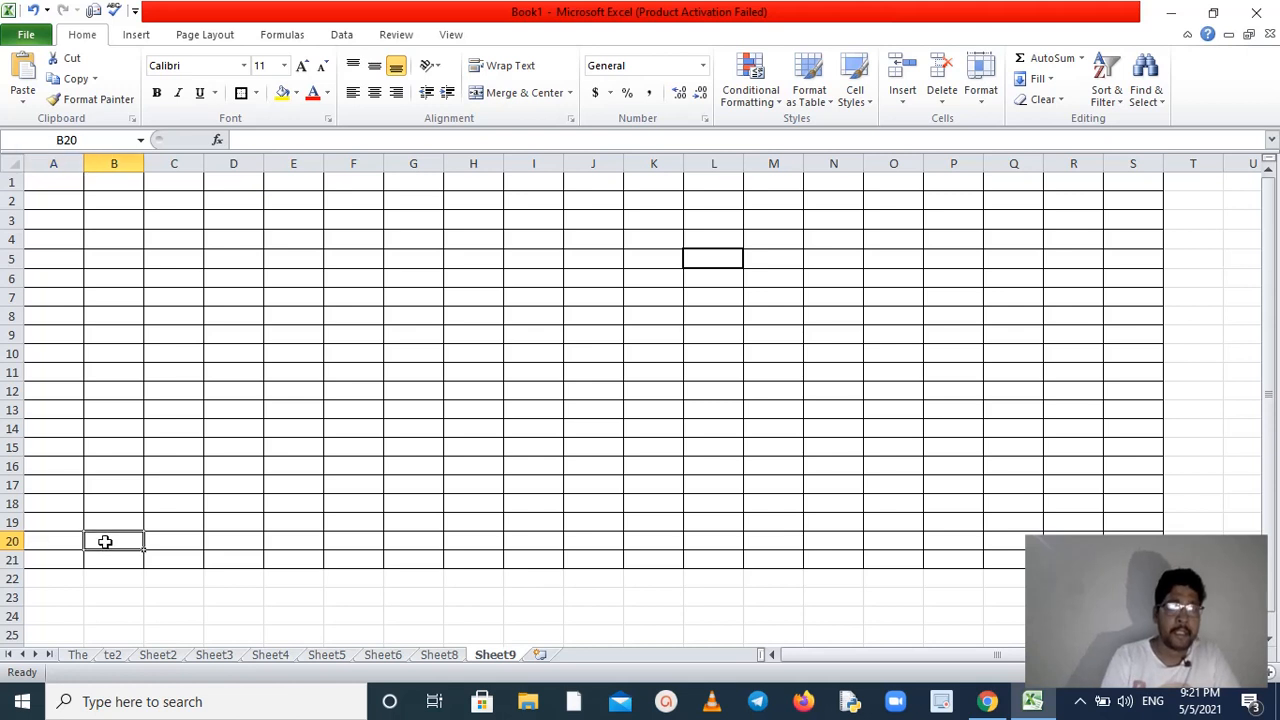
left_click(165, 537)
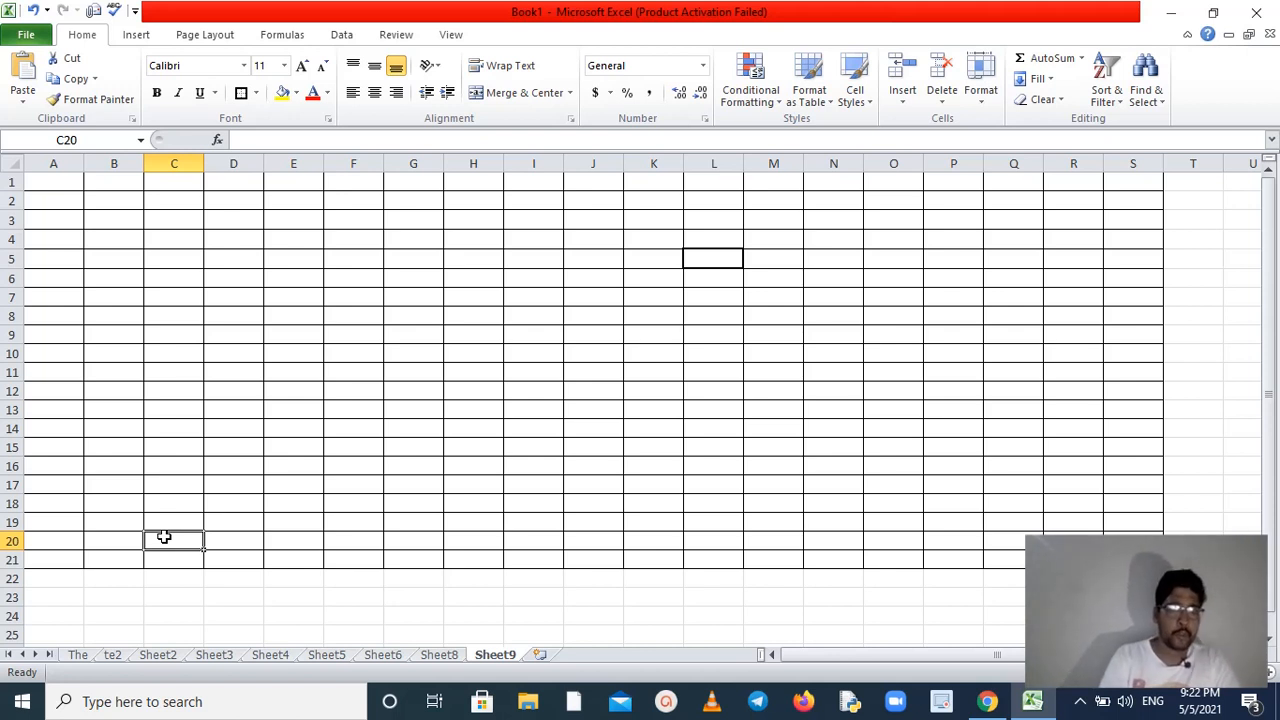
Look through the worksheets one by one, from The to Sheet8
left_click(75, 661)
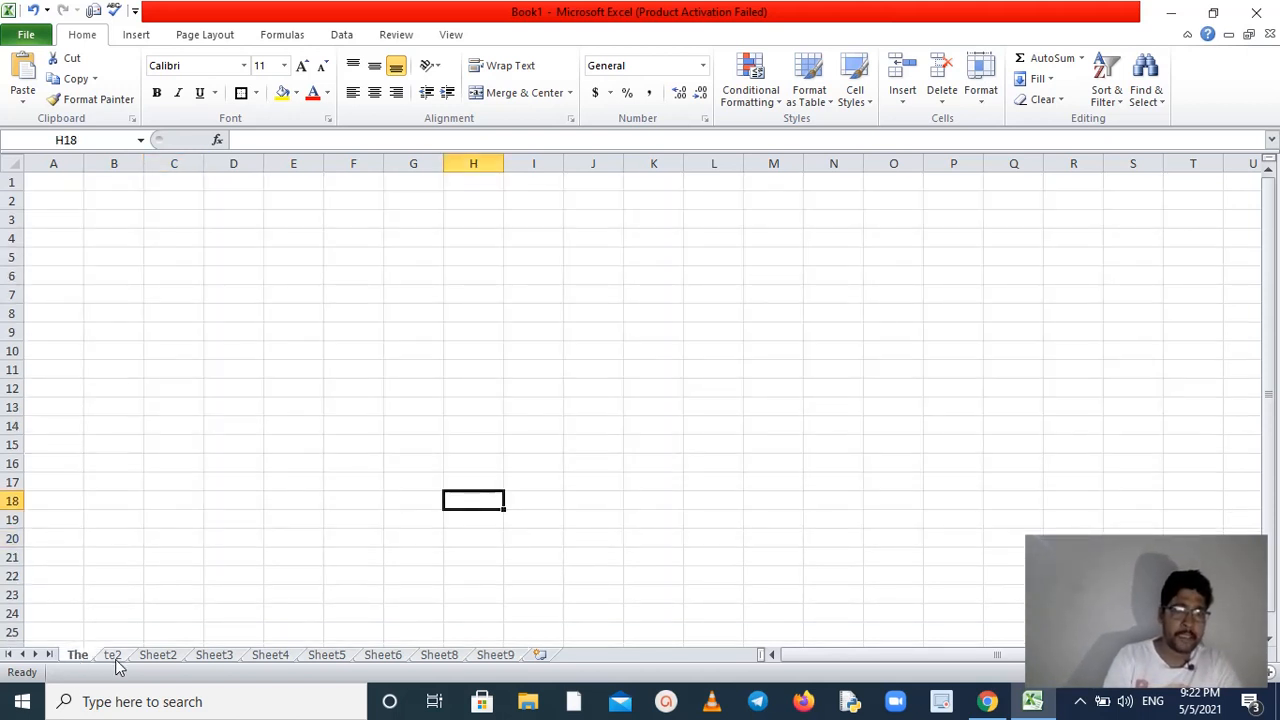
left_click(117, 661)
left_click(176, 661)
left_click(226, 661)
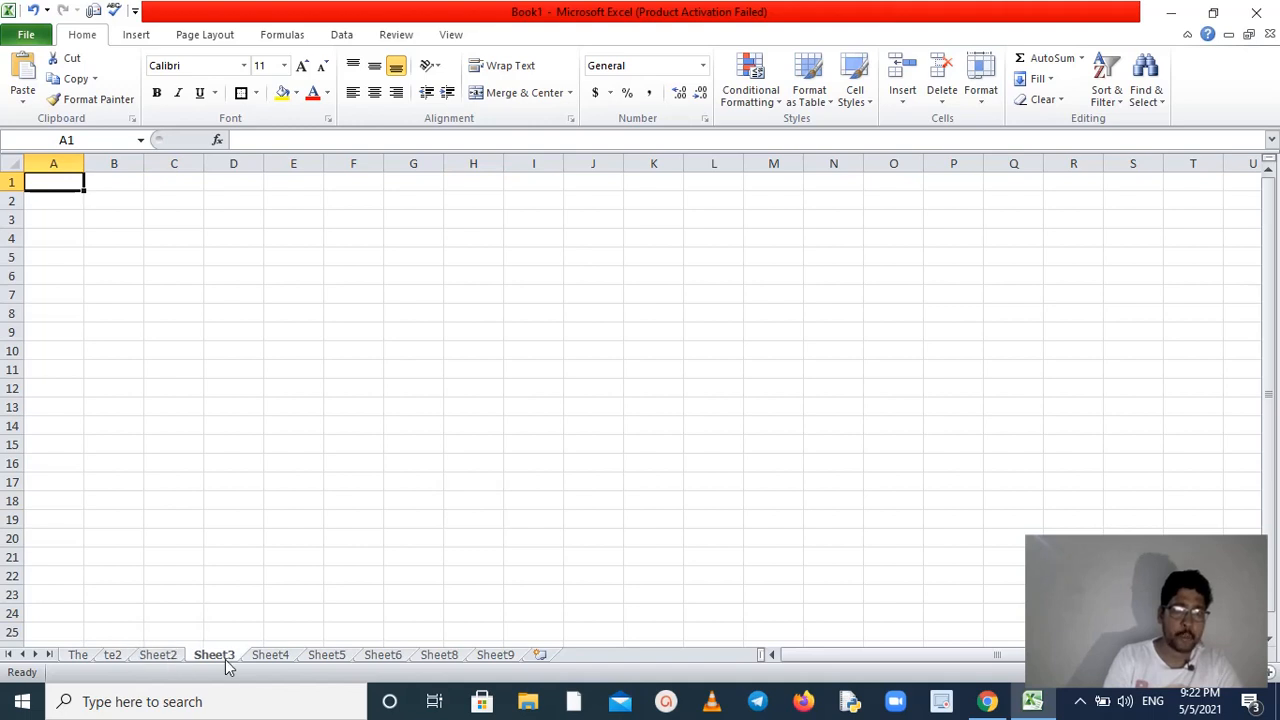
left_click(277, 660)
left_click(329, 660)
left_click(386, 658)
left_click(443, 658)
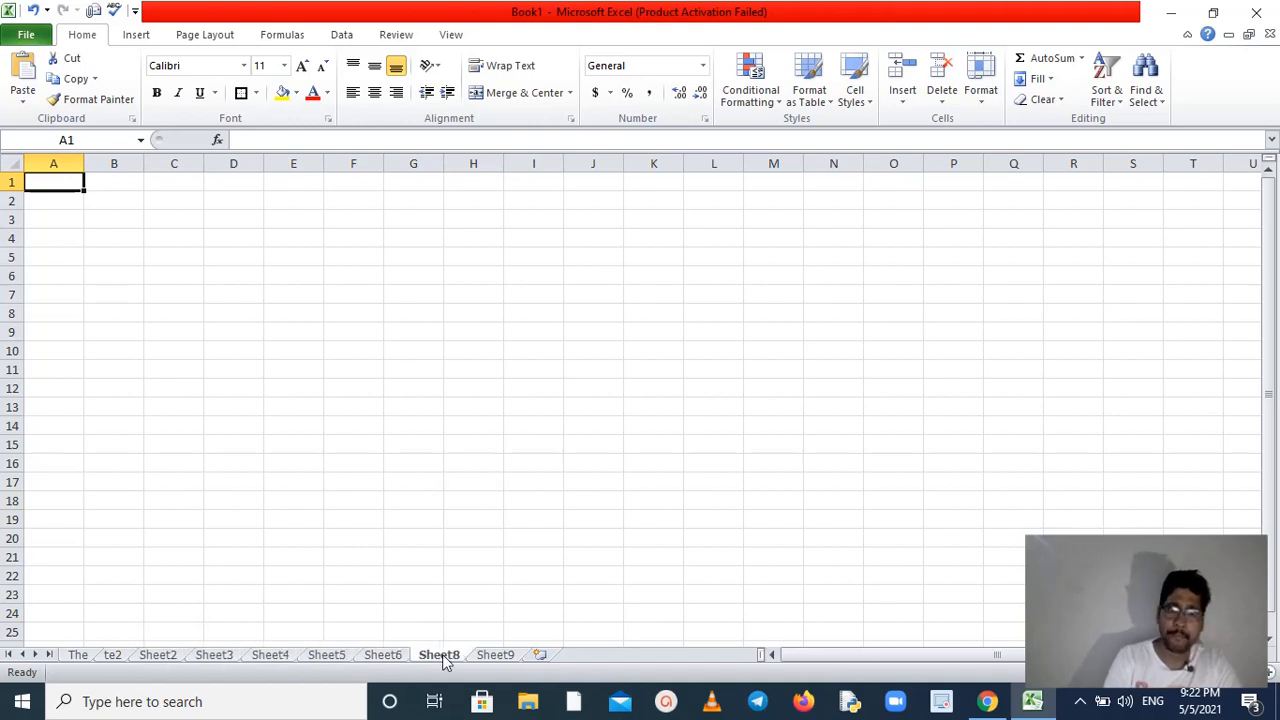
Delete the worksheet Sheet9 permanently from the workbook
left_click(496, 658)
right_click(496, 660)
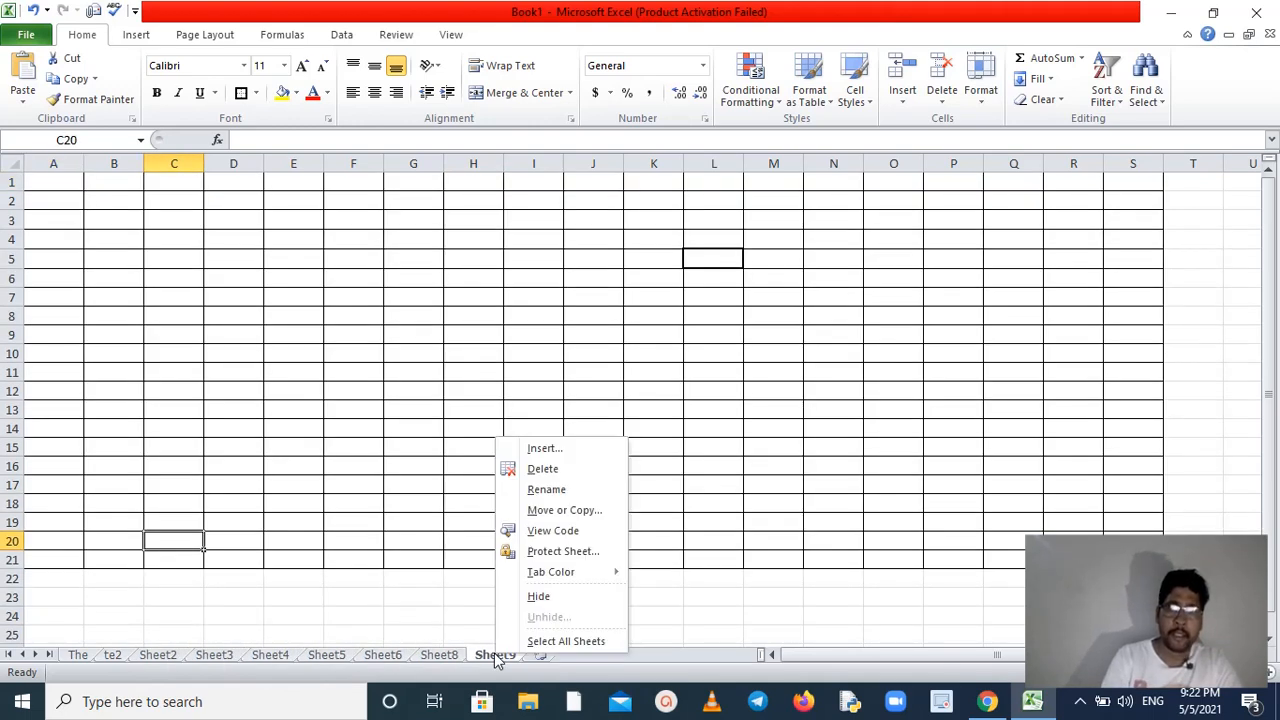
left_click(557, 469)
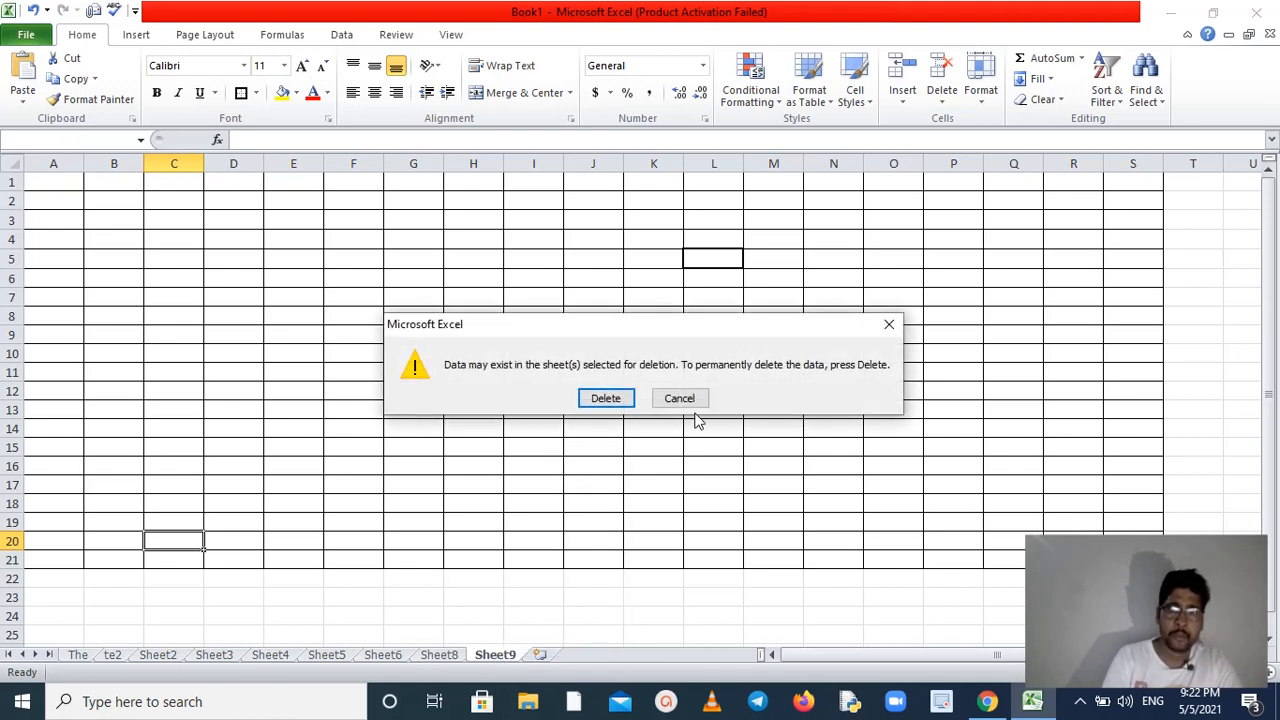
left_click(605, 400)
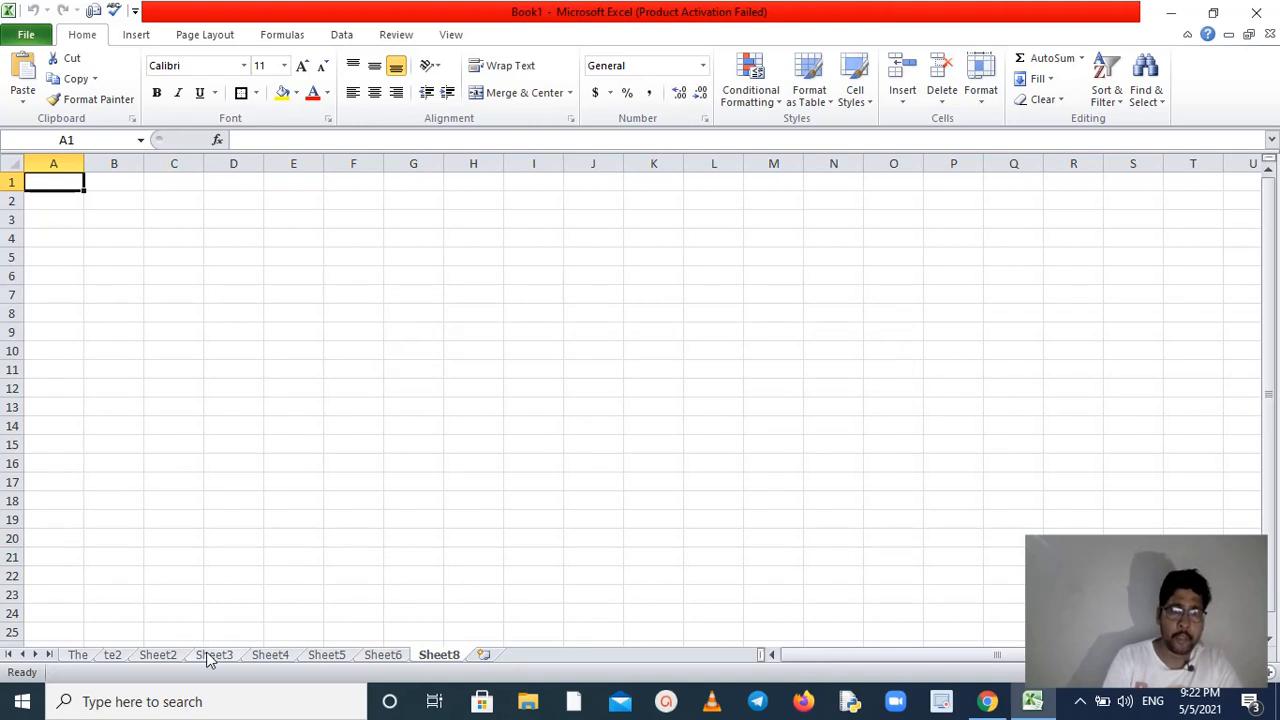
Move Sheet3 between Sheet6 and Sheet8, and move Sheet8 to the front of the worksheets
left_click(208, 656)
left_click_drag(208, 656, 478, 664)
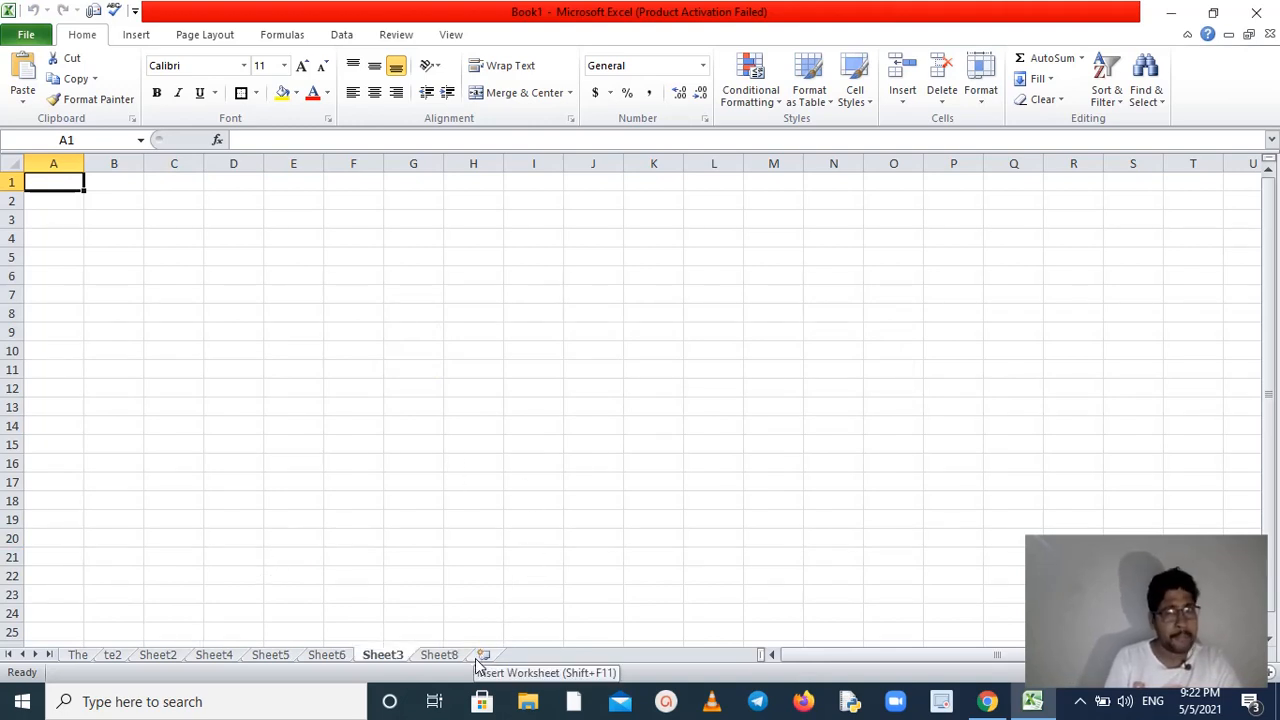
left_click(450, 655)
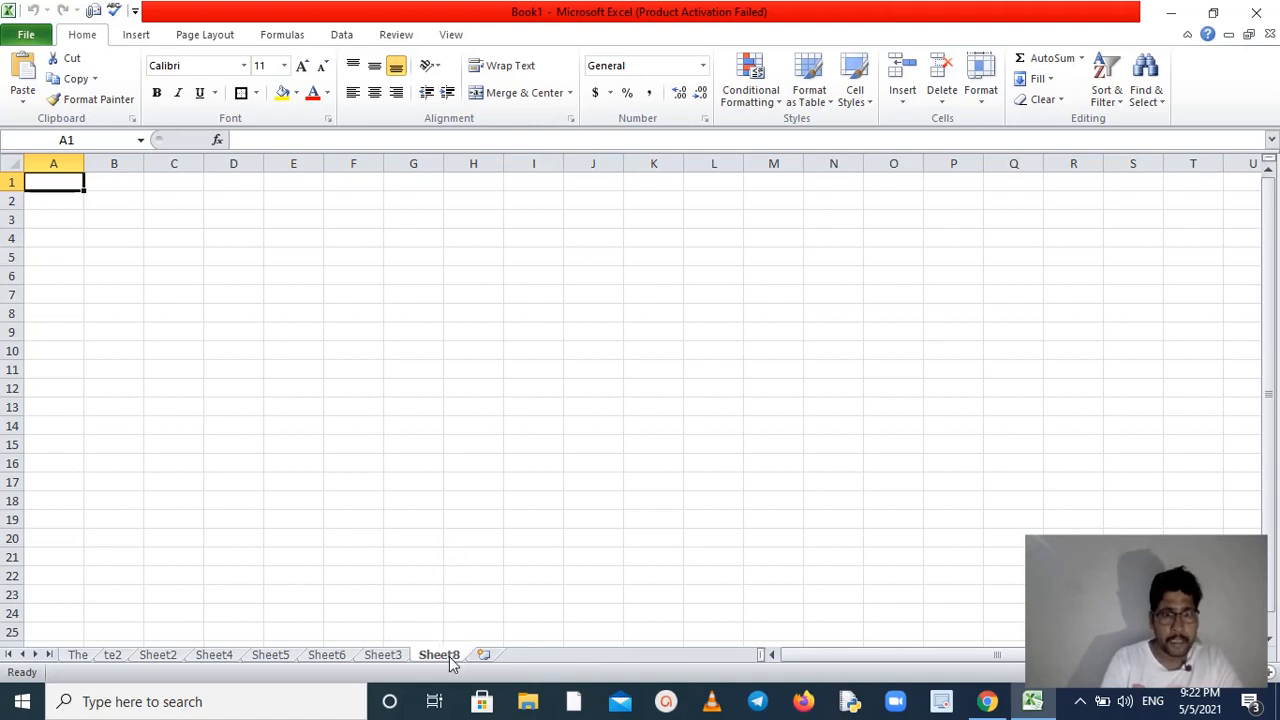
left_click_drag(70, 655, 70, 655)
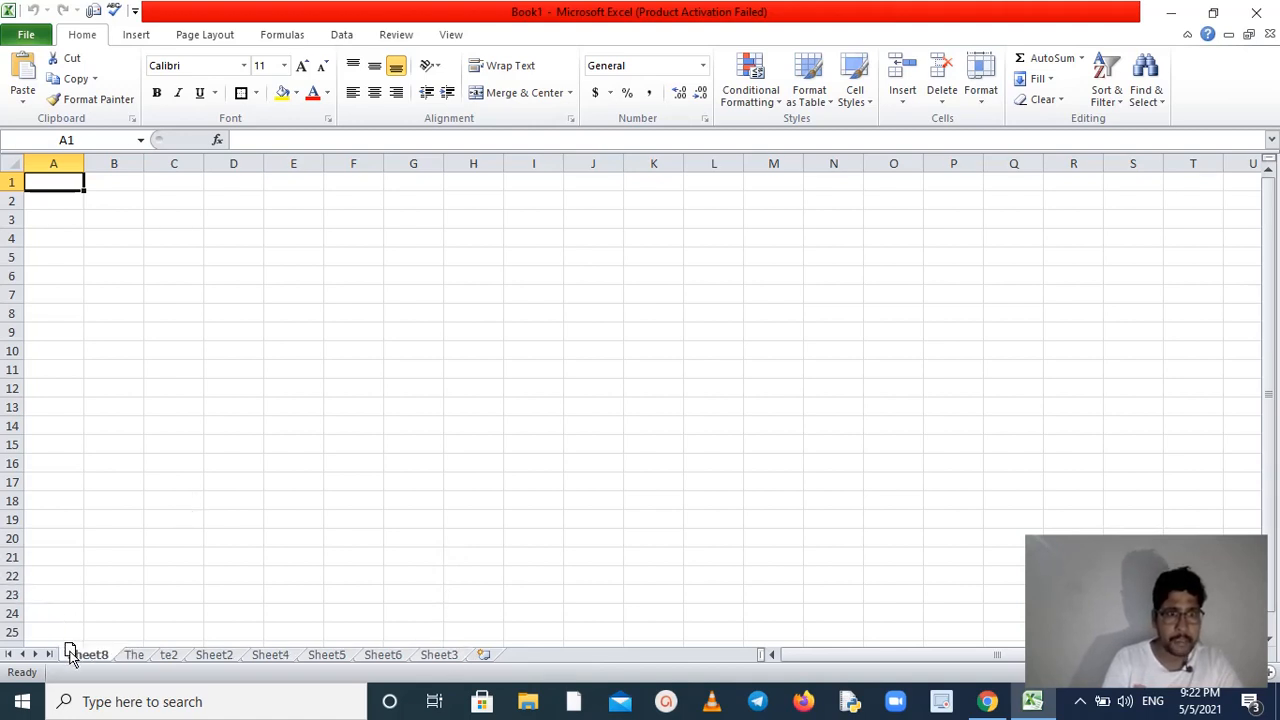